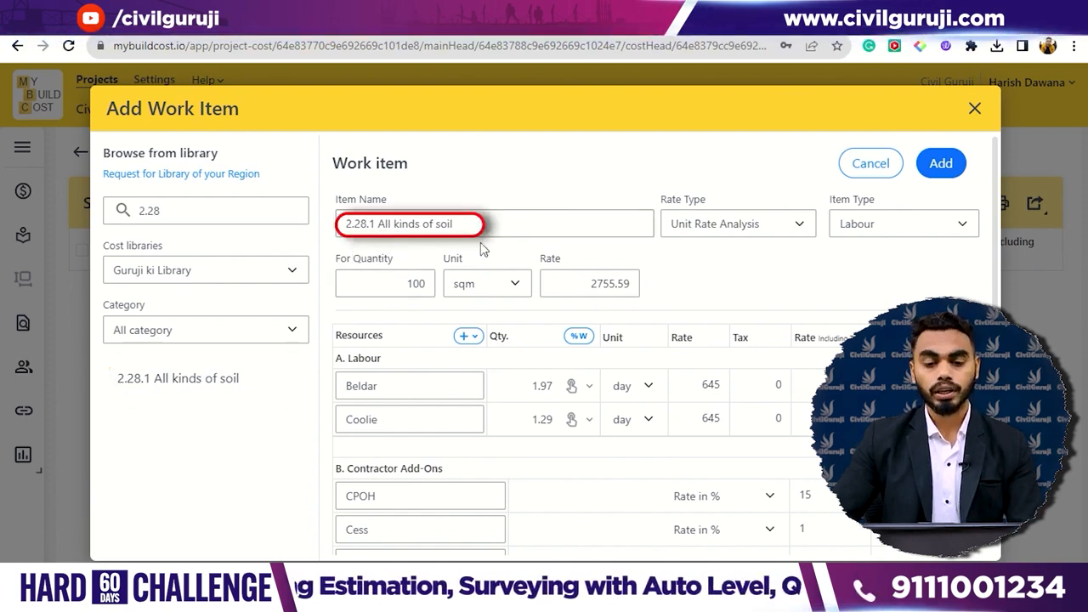
- Add the library work item 2.28.1 All kinds of soil to Site Clearance and open its 2D take-off
{"action": "left_click", "coordinate": [941, 164]}
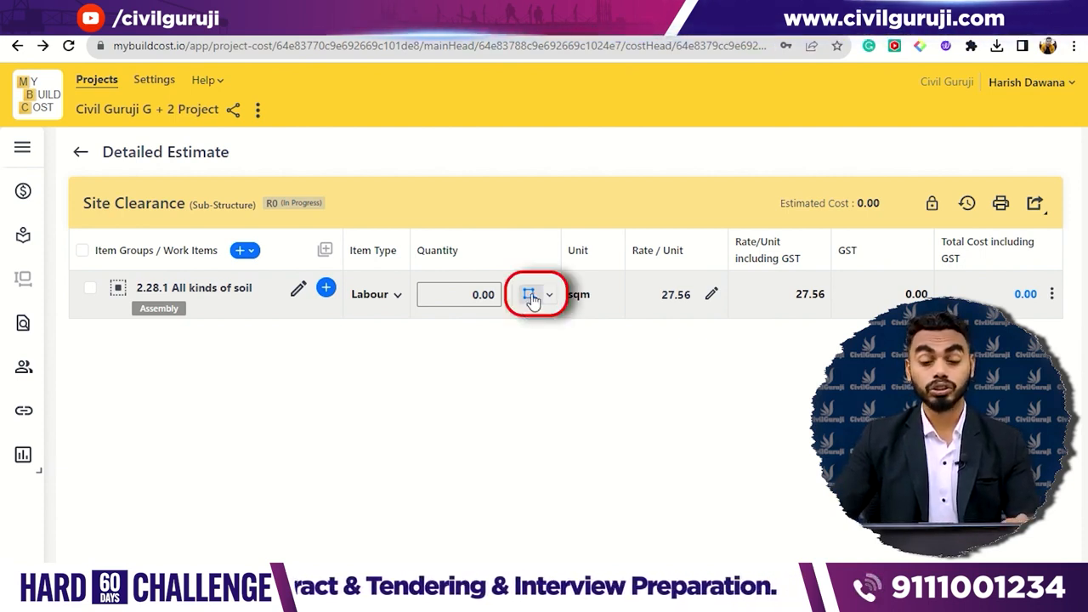
{"action": "left_click", "coordinate": [549, 296]}
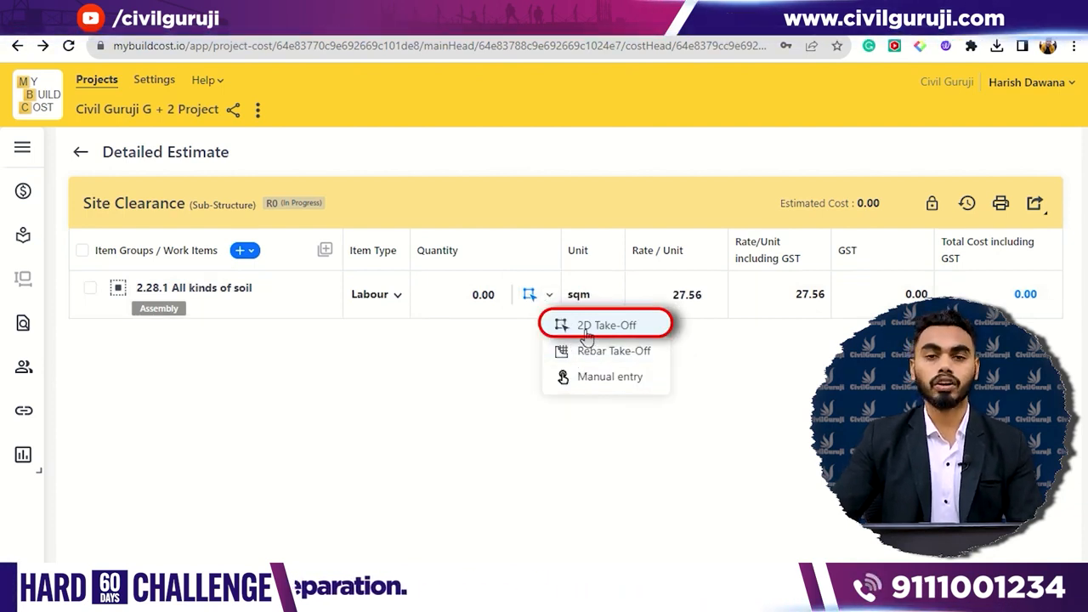
{"action": "left_click", "coordinate": [587, 331]}
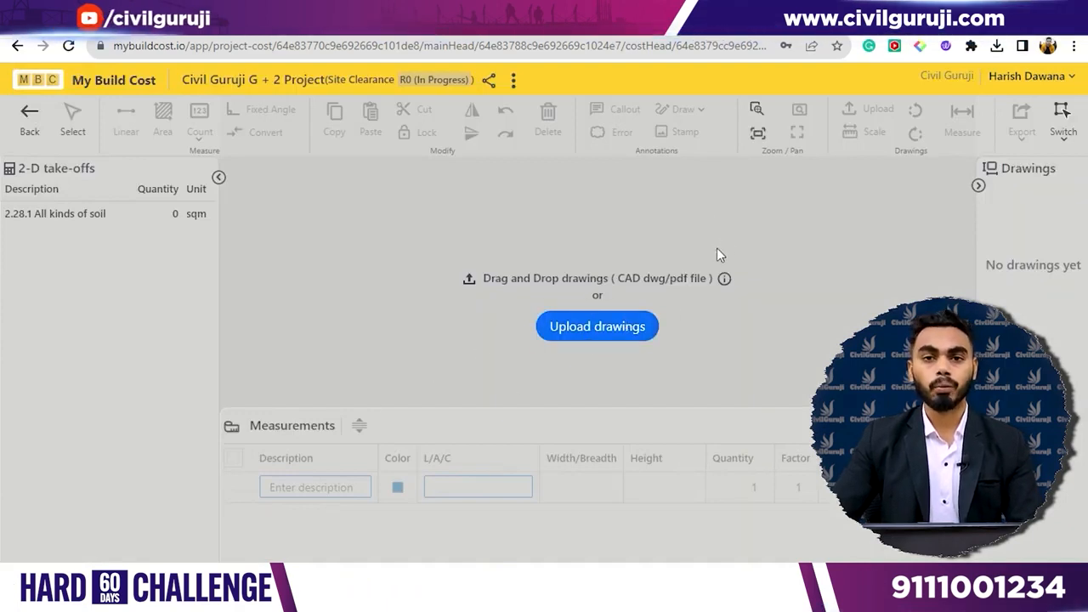
- Upload the centerline (4) drawing from the Quantity Take Off folder and add its page to the take-off
{"action": "left_click", "coordinate": [617, 333]}
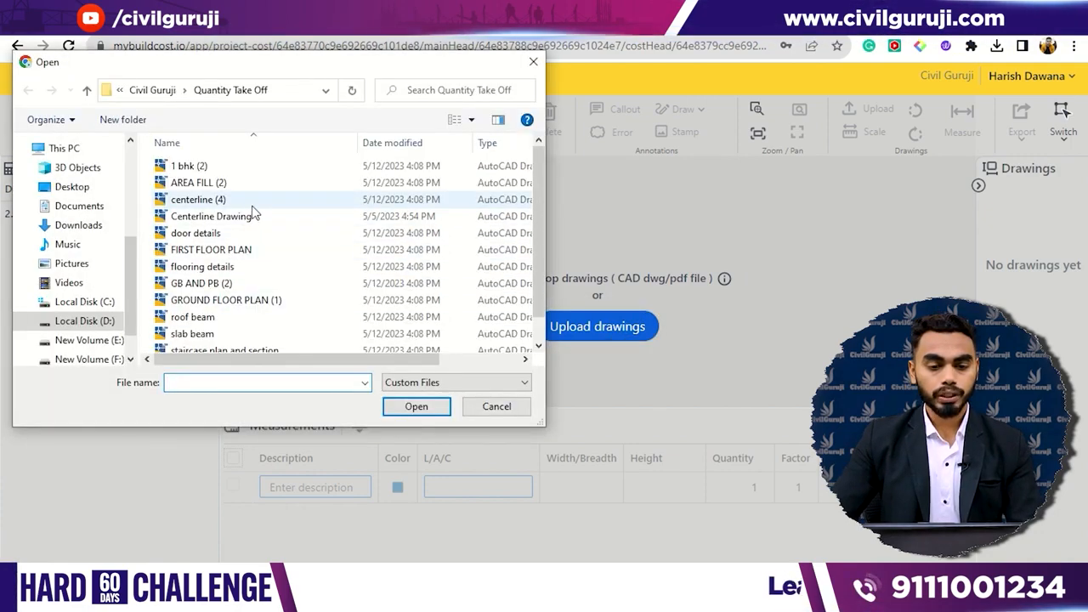
{"action": "left_click", "coordinate": [212, 200]}
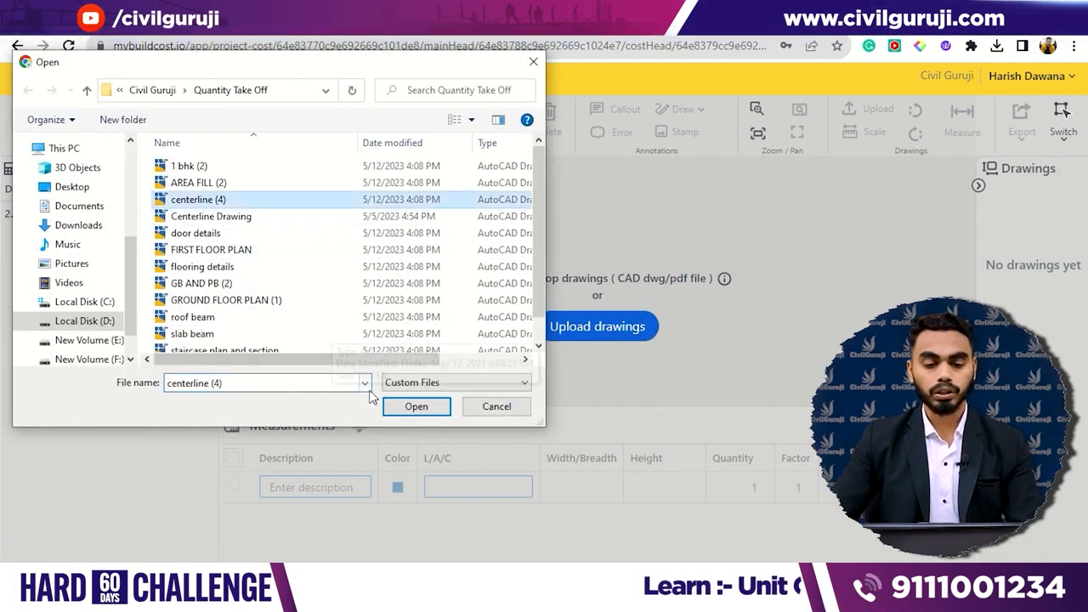
{"action": "left_click", "coordinate": [416, 407]}
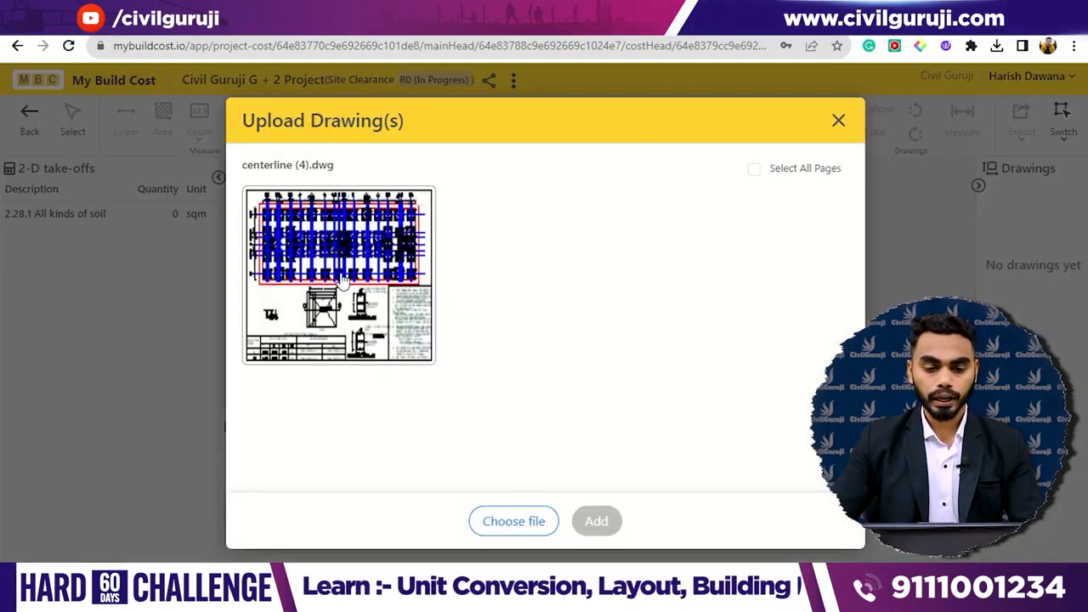
{"action": "left_click", "coordinate": [342, 280]}
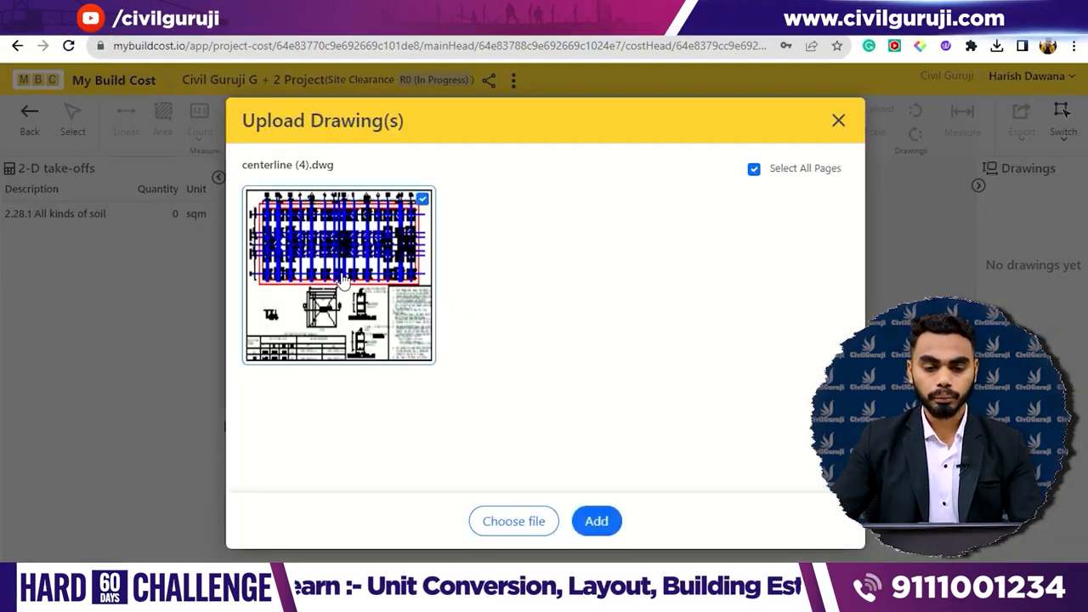
{"action": "left_click", "coordinate": [596, 521]}
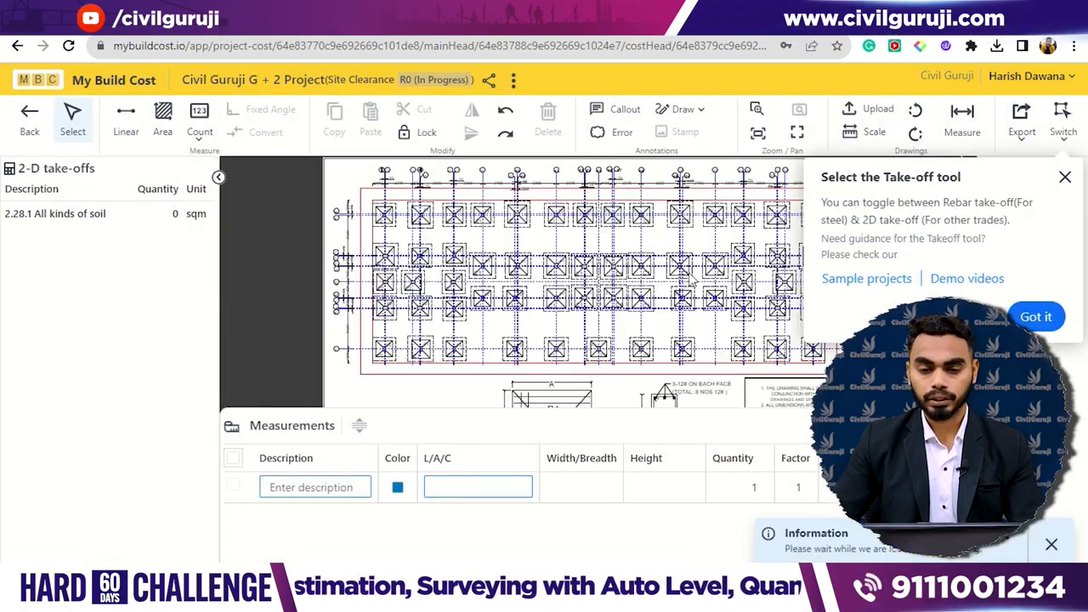
- Dismiss the take-off tip and manually calibrate the drawing scale in metric meters, entering 2.375 across the 2375 dimension between grids 12 and 13
{"action": "scroll", "coordinate": [583, 192], "scroll_direction": "up", "scroll_amount": 10}
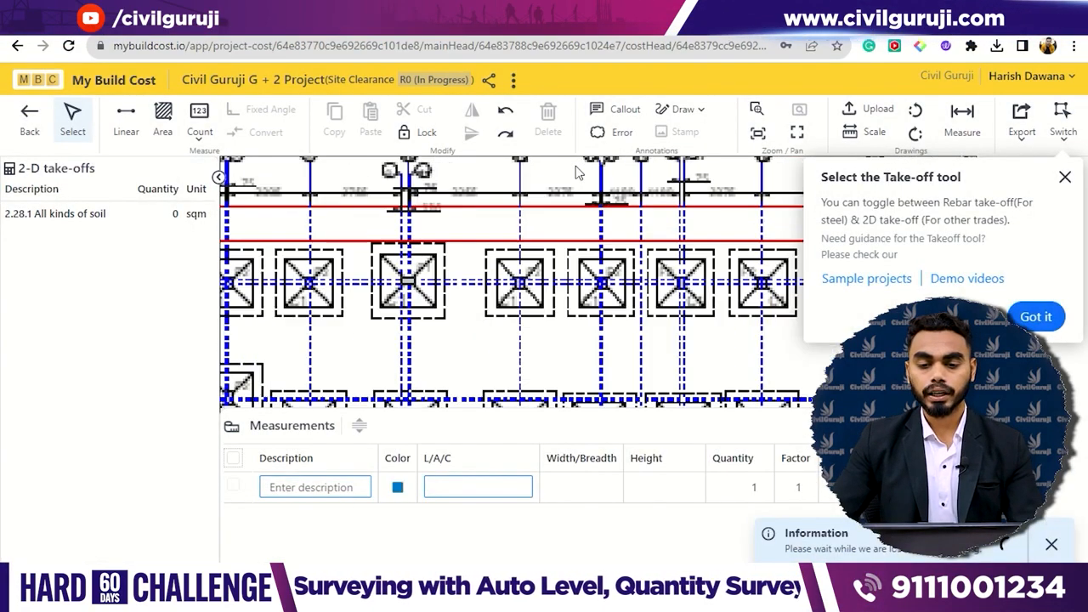
{"action": "scroll", "coordinate": [578, 188], "scroll_direction": "up", "scroll_amount": 4}
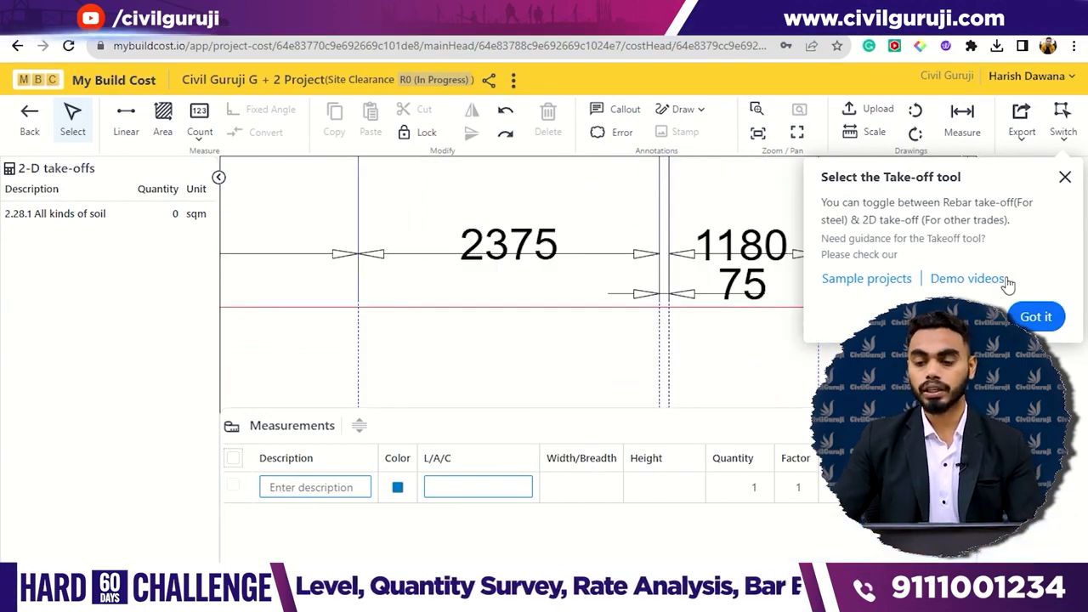
{"action": "left_click", "coordinate": [1035, 317]}
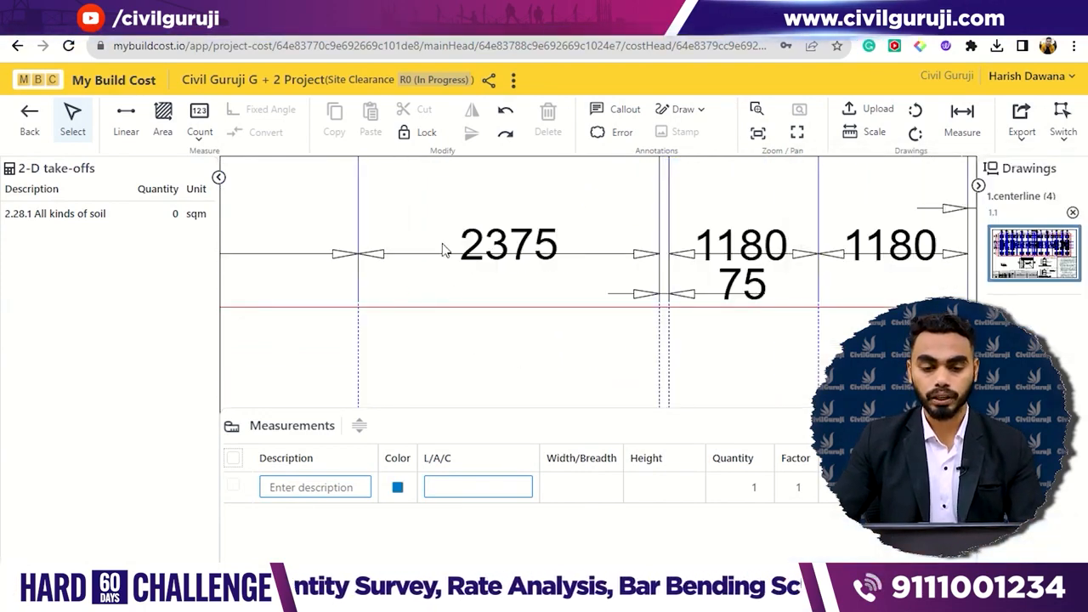
{"action": "scroll", "coordinate": [444, 245], "scroll_direction": "up", "scroll_amount": 2}
{"action": "left_click_drag", "start_coordinate": [521, 188], "coordinate": [519, 214]}
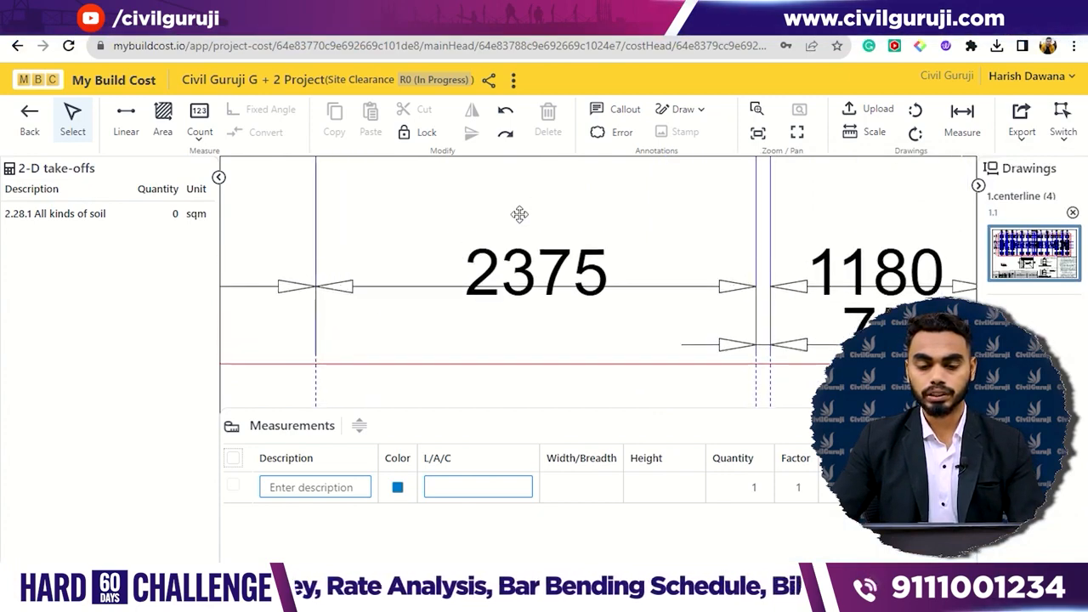
{"action": "left_click", "coordinate": [864, 131]}
{"action": "left_click", "coordinate": [368, 315]}
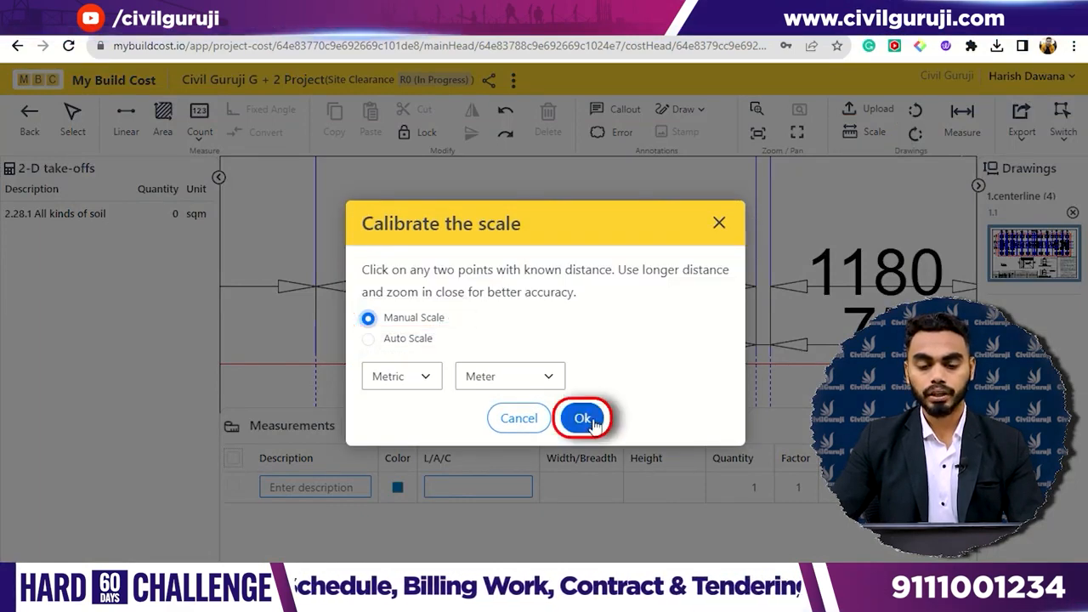
{"action": "left_click", "coordinate": [587, 419]}
{"action": "left_click", "coordinate": [315, 285]}
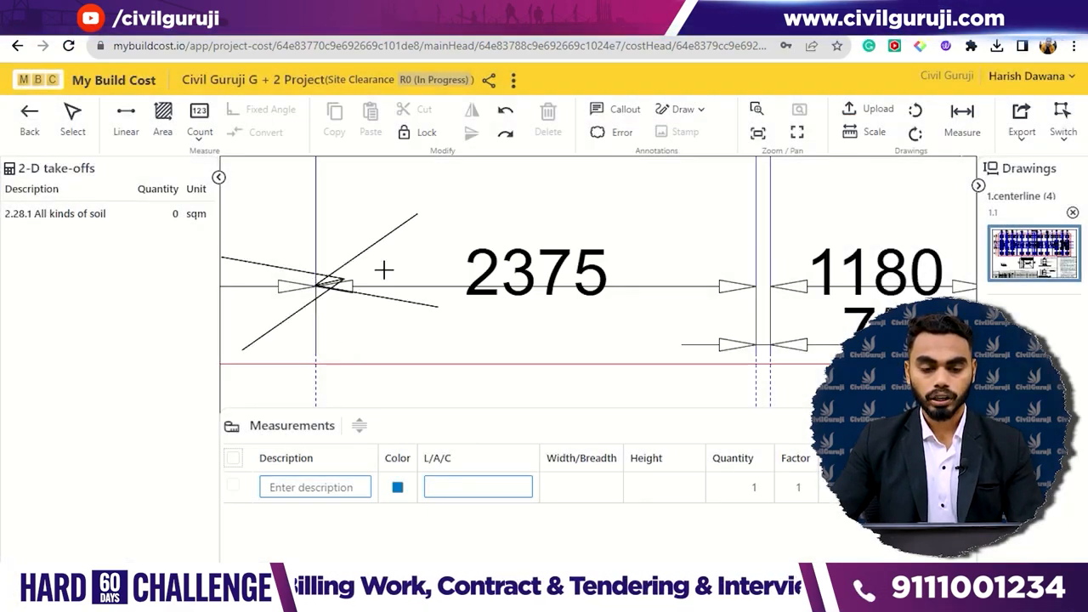
{"action": "left_click", "coordinate": [755, 286]}
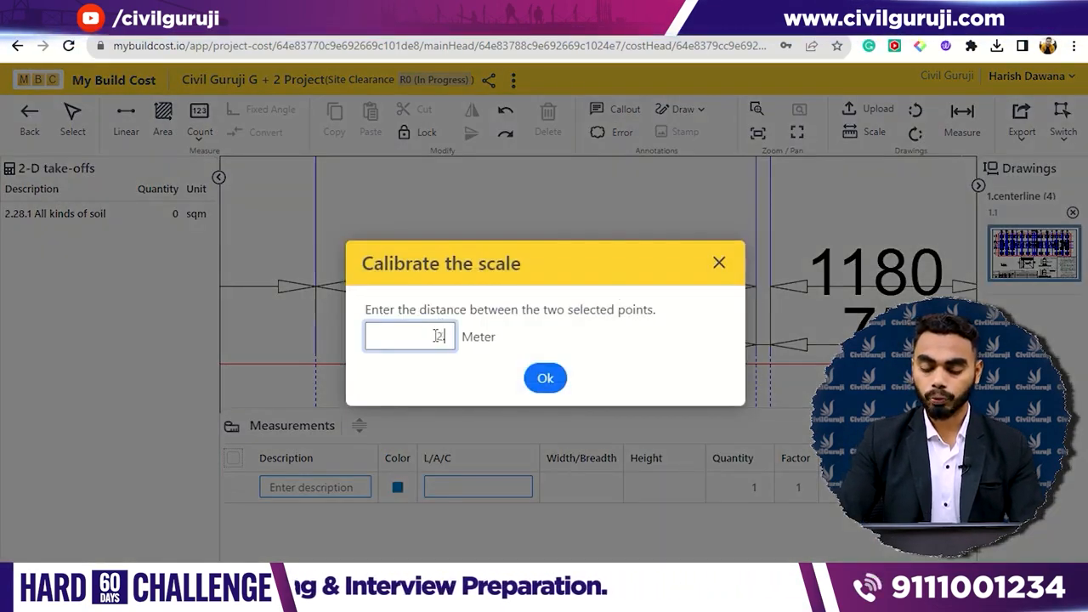
{"action": "type", "text": "2.375"}
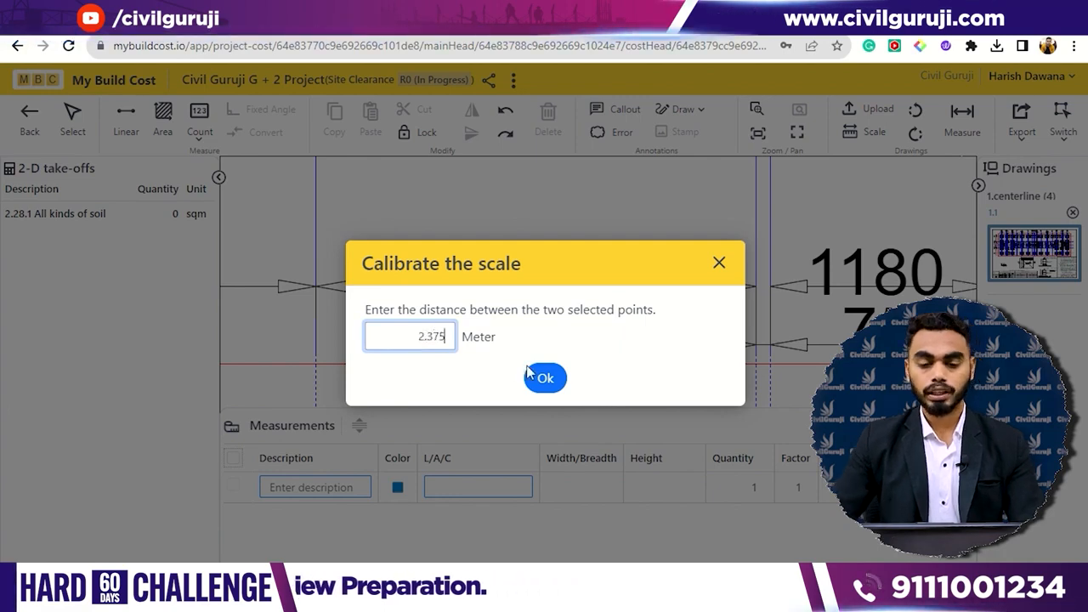
{"action": "left_click", "coordinate": [545, 379]}
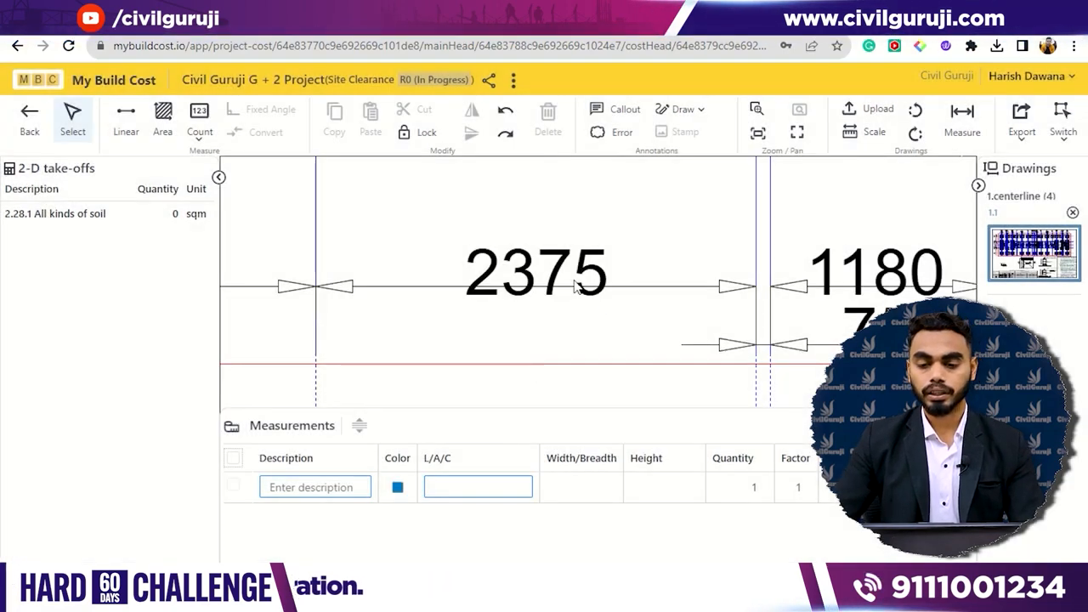
- Measure the distance between grids 11 and 12 along the 3255 dimension to check the scale
{"action": "scroll", "coordinate": [575, 288], "scroll_direction": "down", "scroll_amount": 2}
{"action": "scroll", "coordinate": [702, 264], "scroll_direction": "down", "scroll_amount": 2}
{"action": "mouse_move", "coordinate": [696, 235]}
{"action": "left_mouse_down"}
{"action": "mouse_move", "coordinate": [675, 244]}
{"action": "mouse_move", "coordinate": [773, 232]}
{"action": "left_mouse_up"}
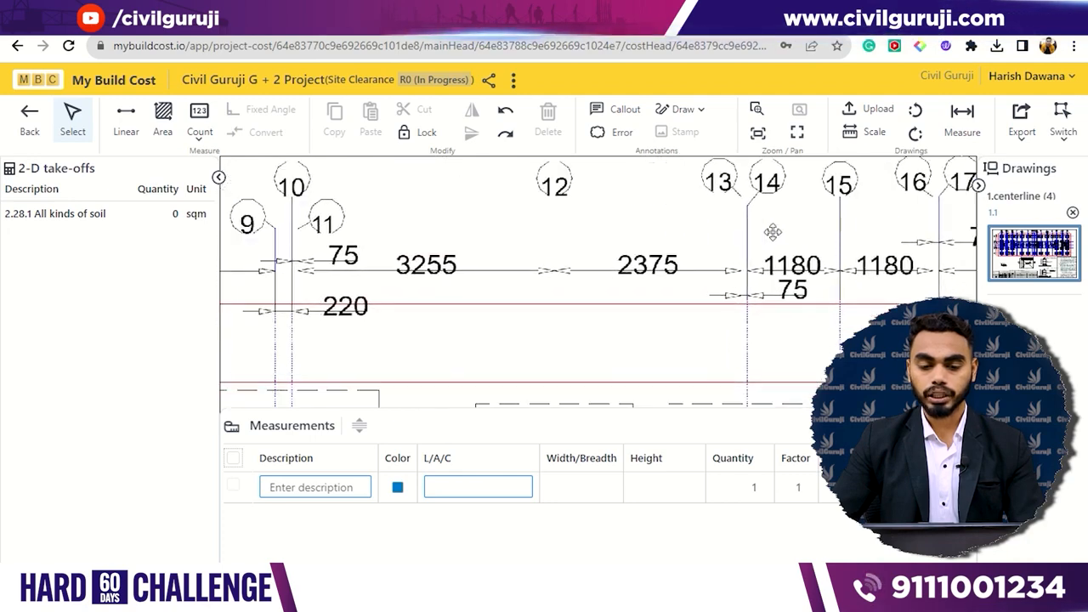
{"action": "left_click", "coordinate": [963, 119]}
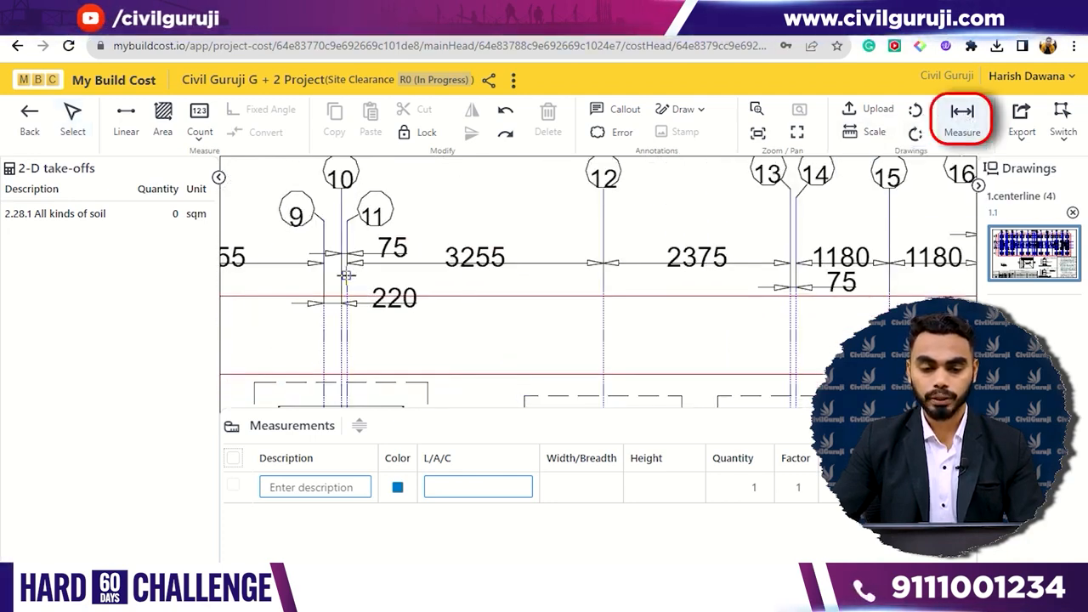
{"action": "scroll", "coordinate": [346, 275], "scroll_direction": "up", "scroll_amount": 3}
{"action": "mouse_move", "coordinate": [346, 258]}
{"action": "left_mouse_down"}
{"action": "mouse_move", "coordinate": [753, 159]}
{"action": "mouse_move", "coordinate": [918, 221]}
{"action": "mouse_move", "coordinate": [870, 243]}
{"action": "mouse_move", "coordinate": [858, 293]}
{"action": "left_mouse_up"}
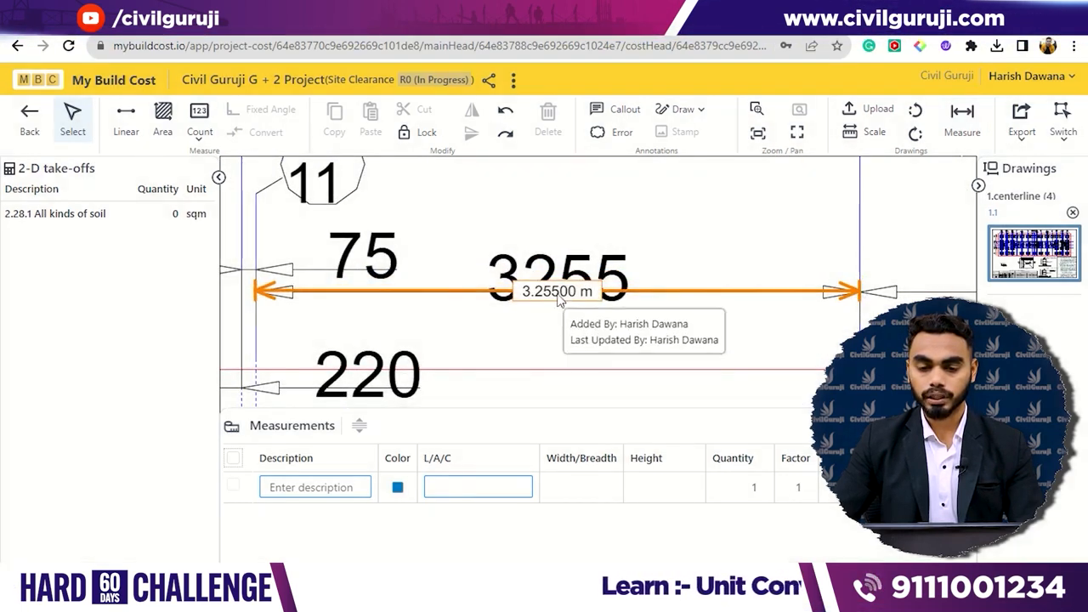
- Offset the check measurement below the 3255 dimension line and delete it
{"action": "left_click_drag", "start_coordinate": [558, 294], "coordinate": [554, 323]}
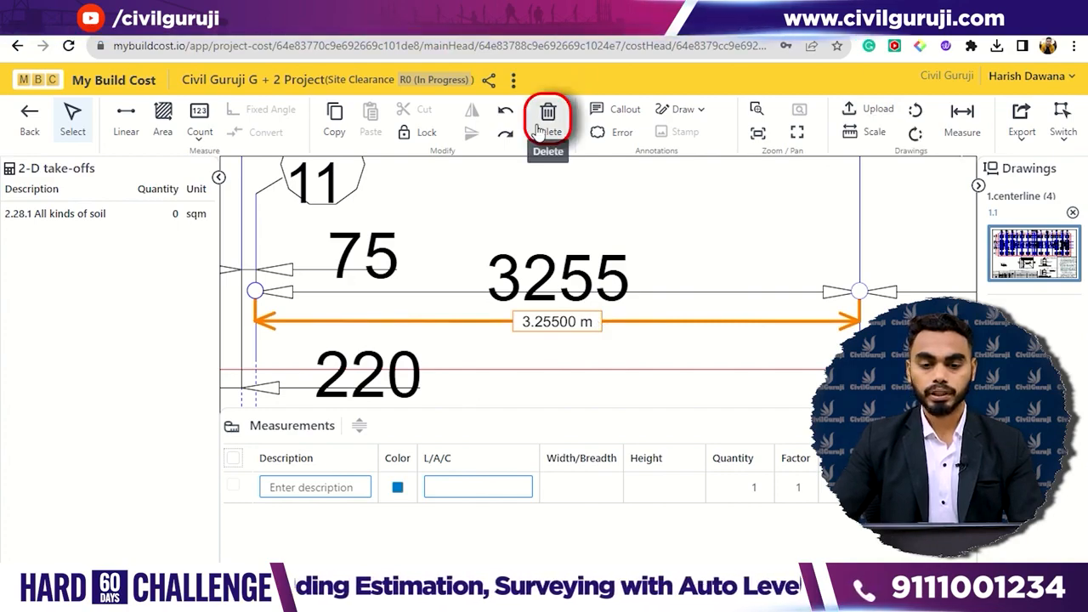
{"action": "left_click", "coordinate": [562, 107]}
{"action": "left_click", "coordinate": [578, 362]}
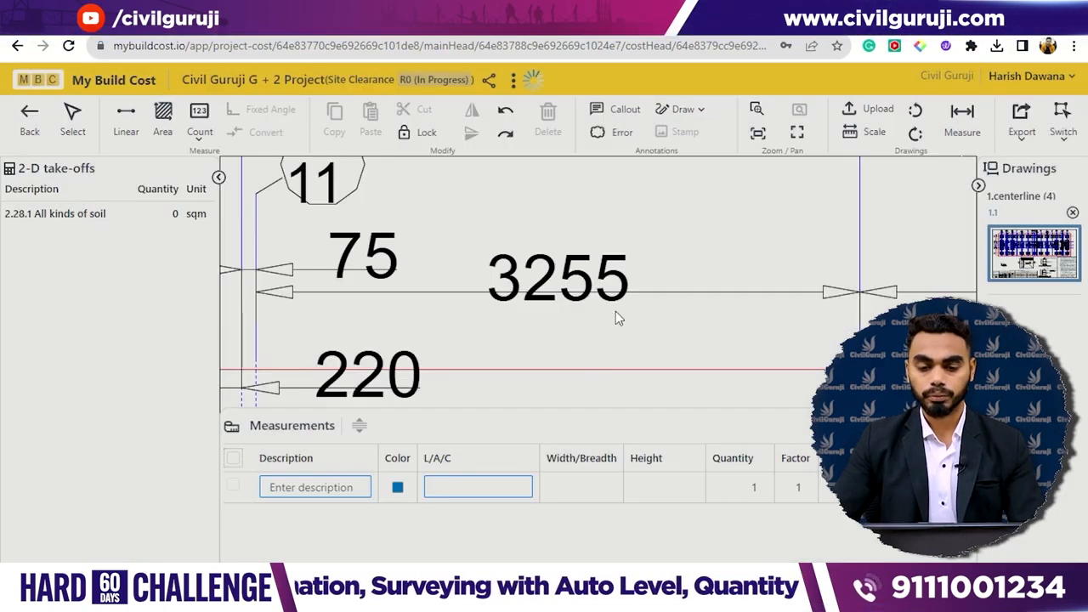
- Describe the first measurement row as Site Clearance
{"action": "left_click", "coordinate": [347, 487]}
{"action": "type", "text": "Site"}
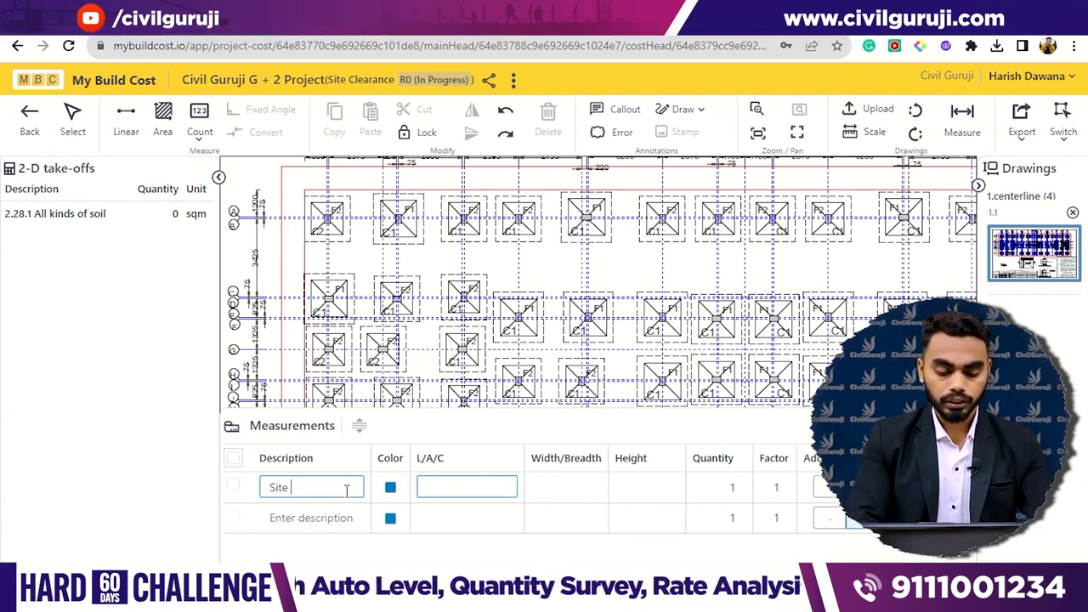
{"action": "type", "text": " Clearance"}
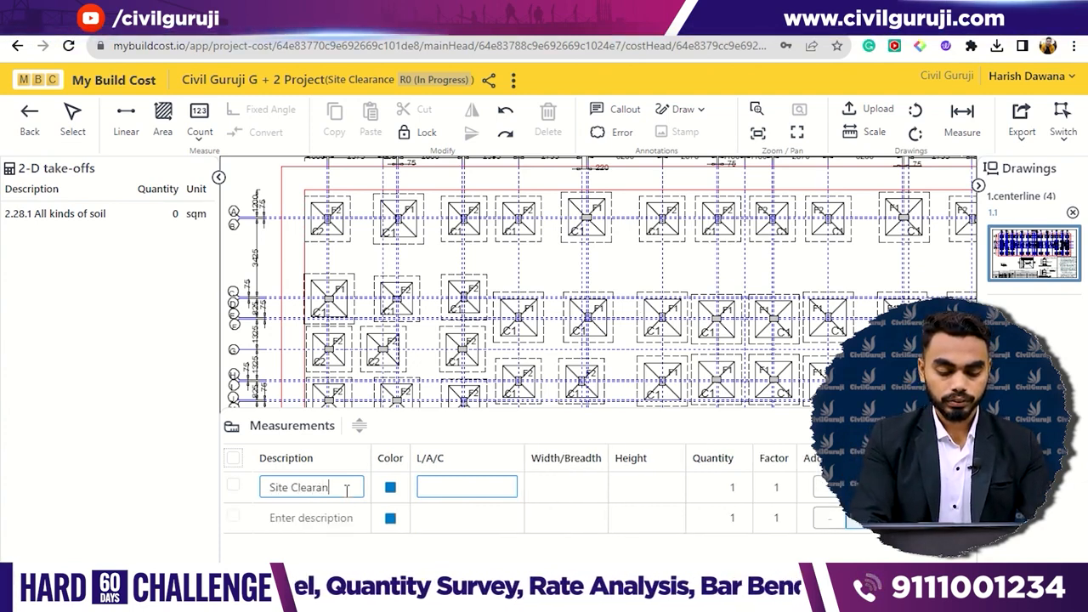
- Fill the Site Clearance row's length by linear tracing along the upper edge of the outer red boundary, corner to corner
{"action": "left_click", "coordinate": [441, 485]}
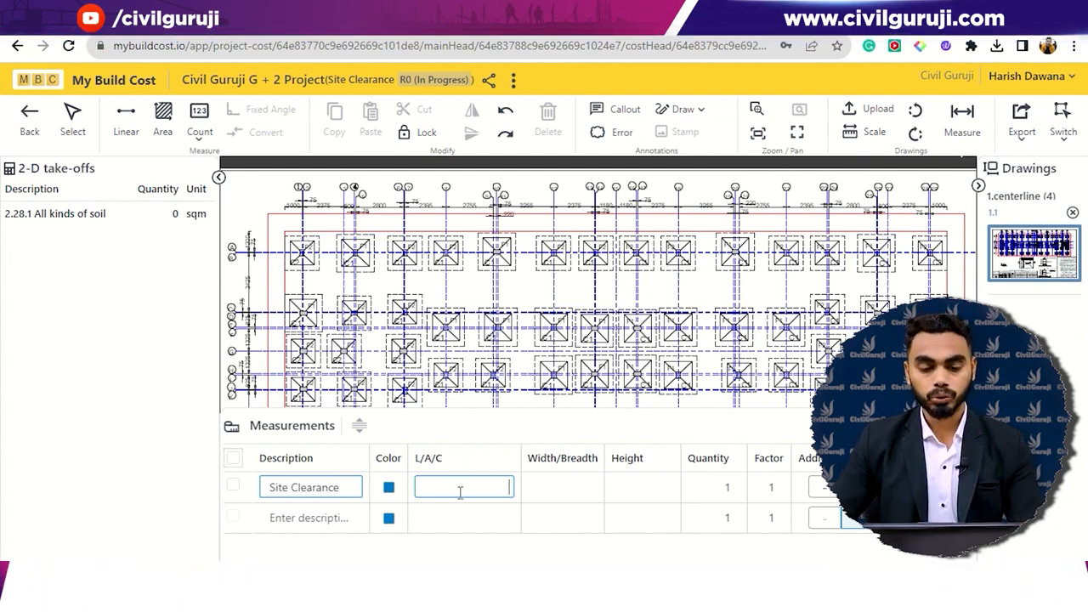
{"action": "left_click", "coordinate": [125, 119]}
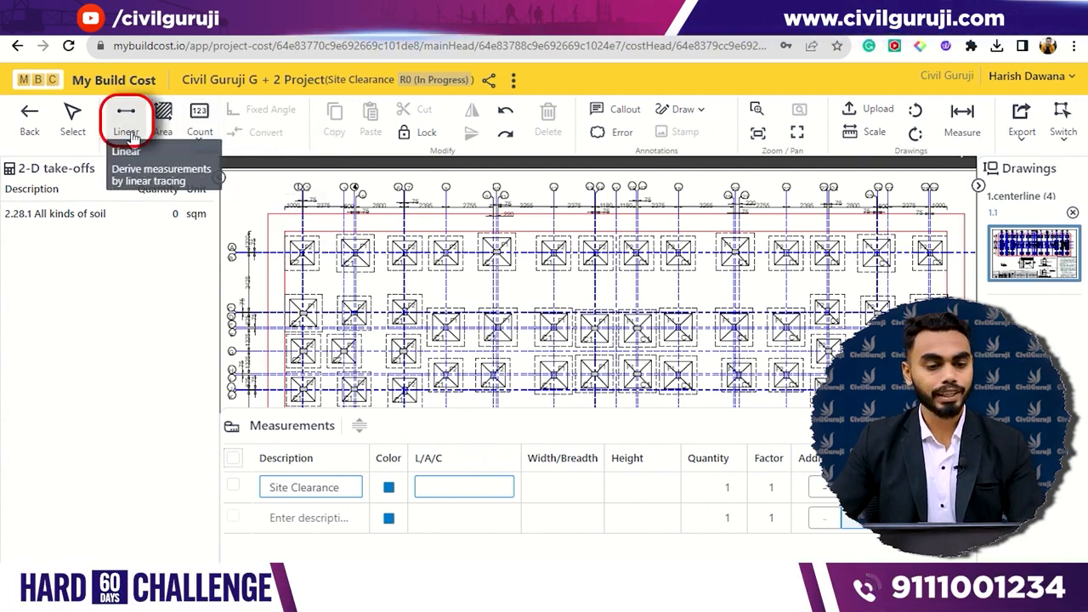
{"action": "left_click", "coordinate": [267, 212]}
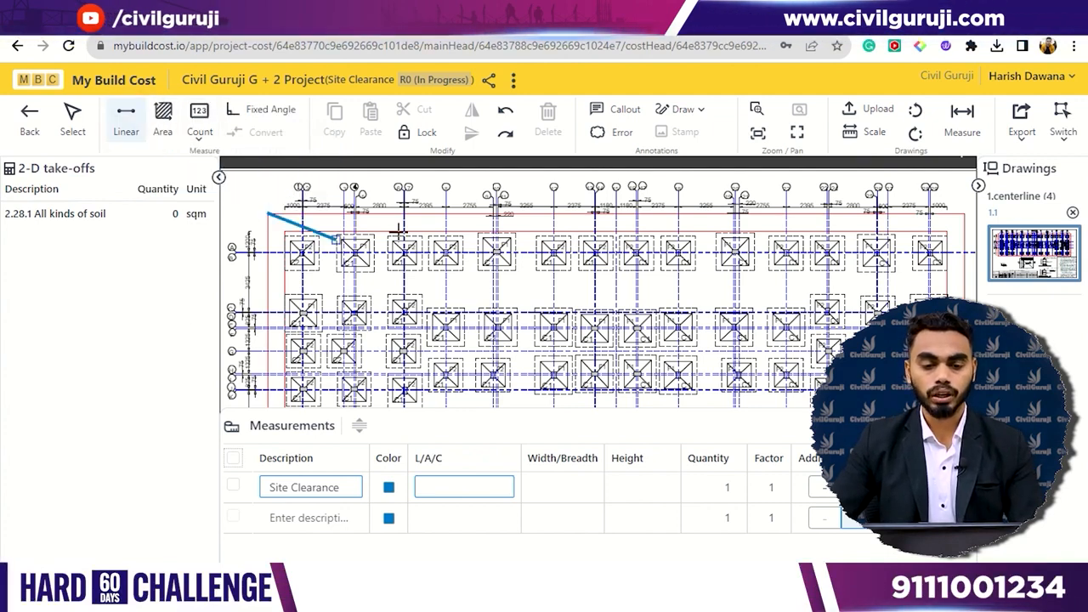
{"action": "left_click_drag", "start_coordinate": [557, 220], "coordinate": [469, 248]}
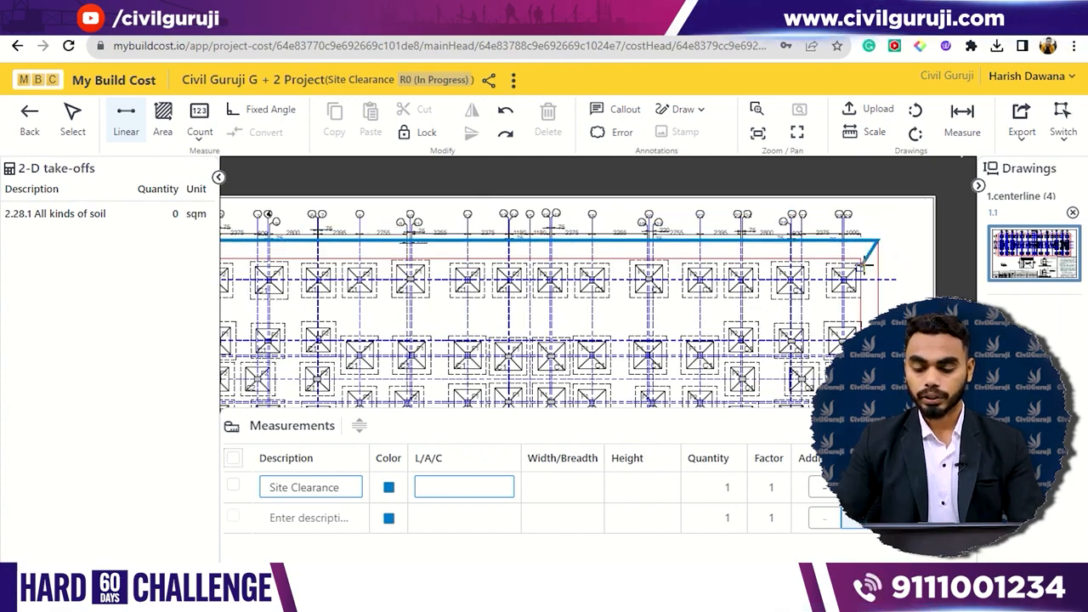
{"action": "key", "text": "Return"}
{"action": "scroll", "coordinate": [649, 310], "scroll_direction": "down", "scroll_amount": 4}
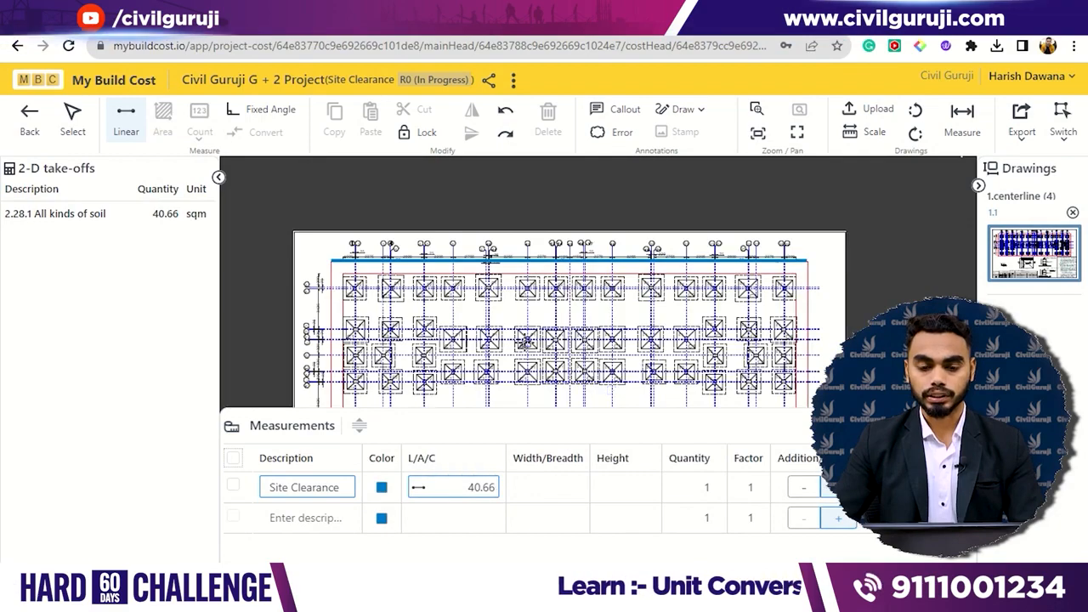
- Fill the Site Clearance row's width/breadth by linear tracing down the right edge of the outer red boundary
{"action": "scroll", "coordinate": [504, 309], "scroll_direction": "up", "scroll_amount": 2}
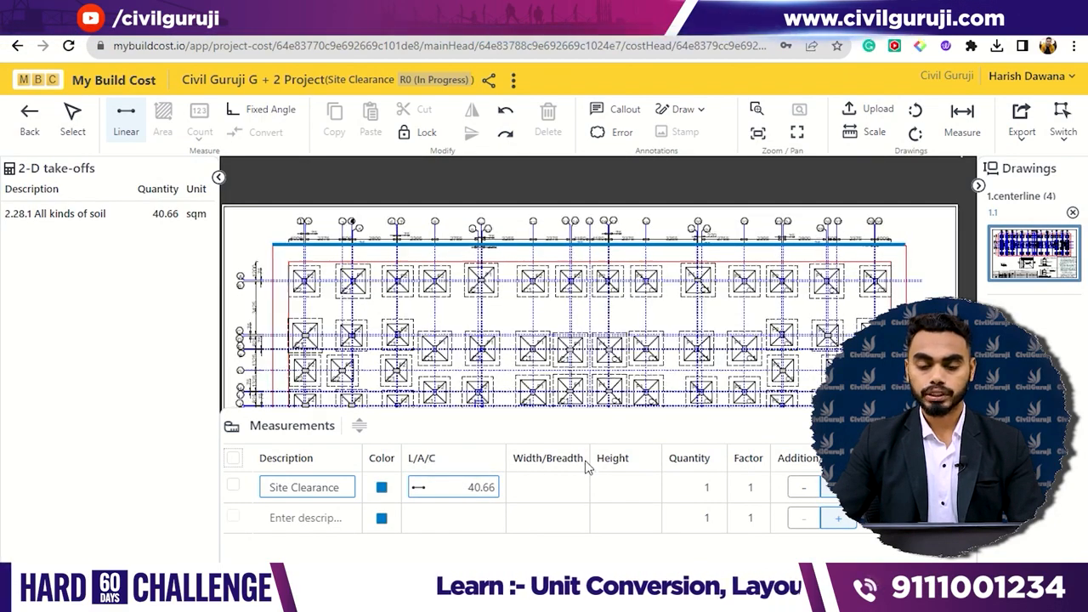
{"action": "scroll", "coordinate": [559, 357], "scroll_direction": "down", "scroll_amount": 2}
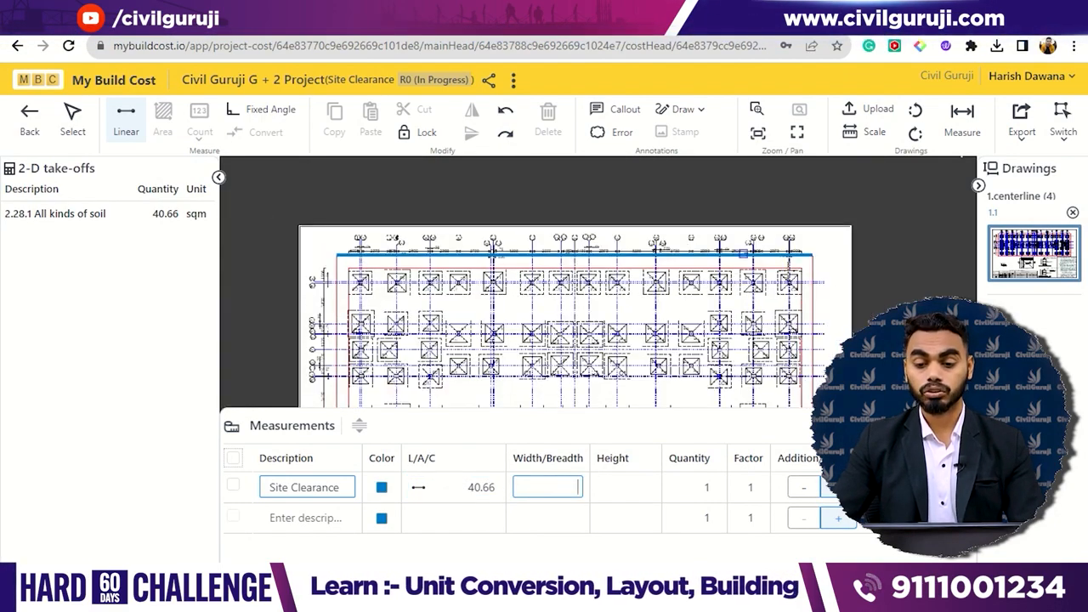
{"action": "scroll", "coordinate": [815, 221], "scroll_direction": "down", "scroll_amount": 2}
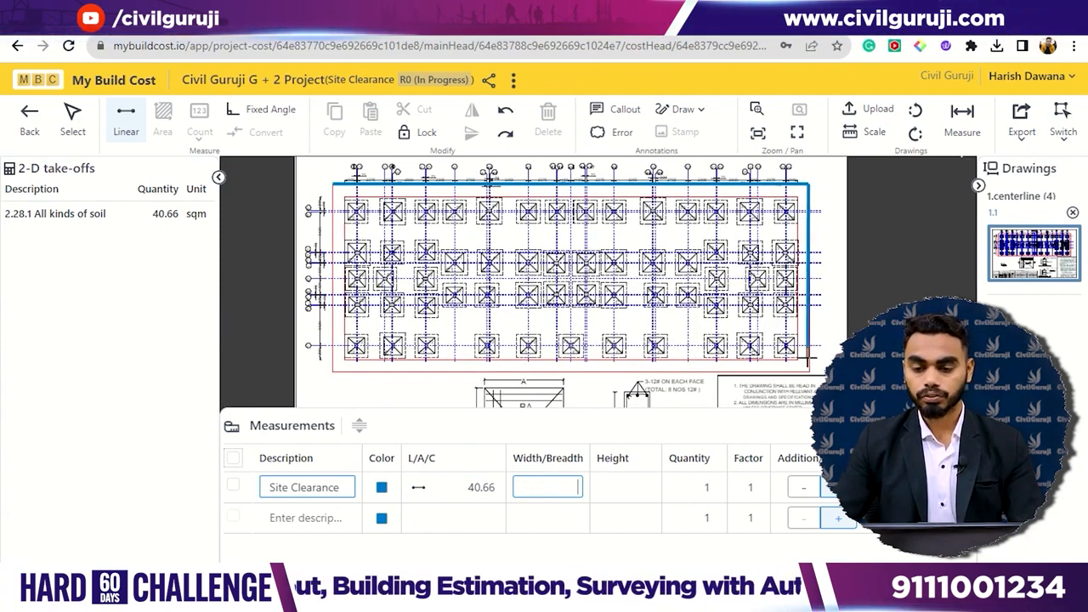
{"action": "left_click", "coordinate": [813, 366]}
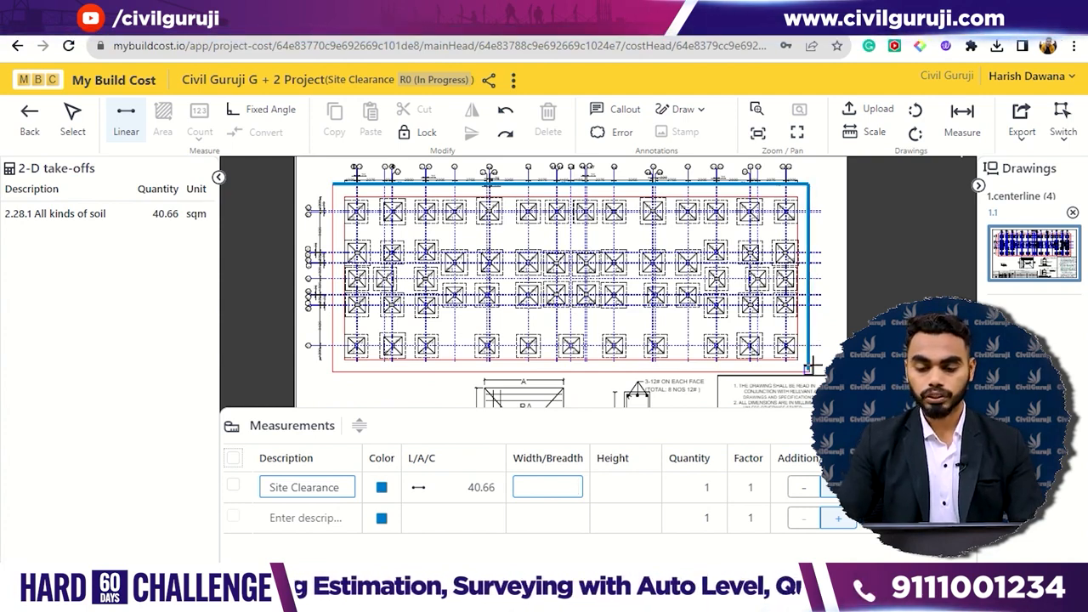
{"action": "key", "text": "Return"}
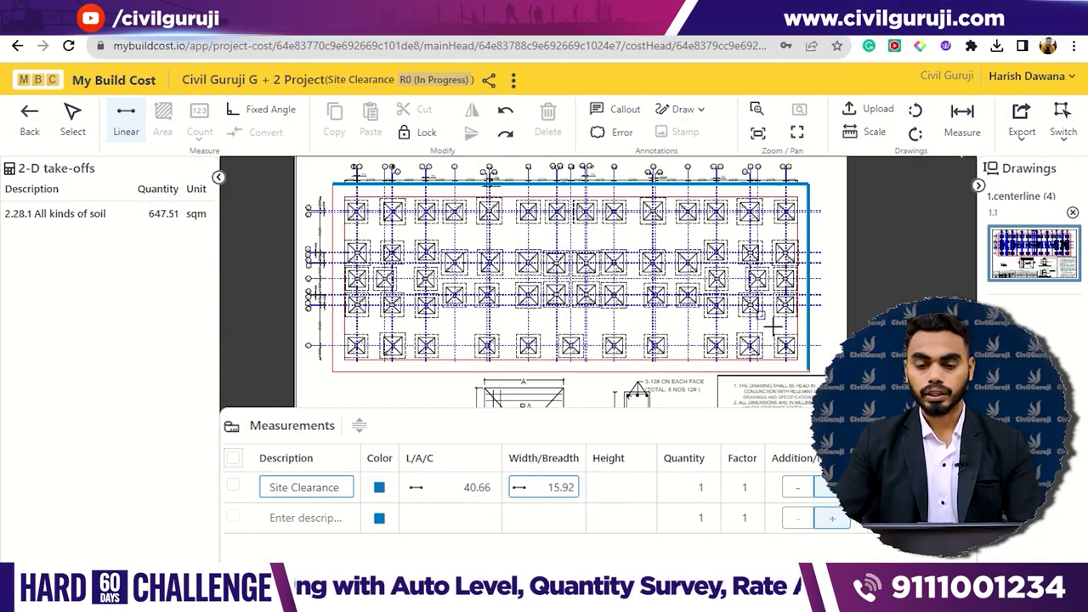
{"action": "scroll", "coordinate": [773, 326], "scroll_direction": "up", "scroll_amount": 3}
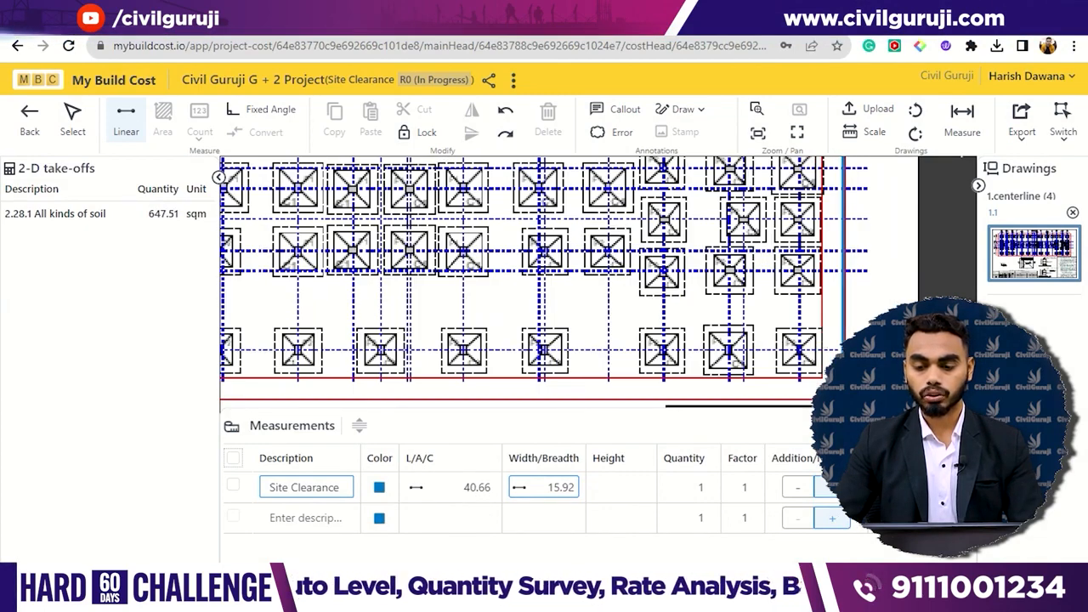
- Leave the Site Clearance take-off and its detailed estimate to return to the project's cost summary
{"action": "scroll", "coordinate": [846, 378], "scroll_direction": "up", "scroll_amount": 3}
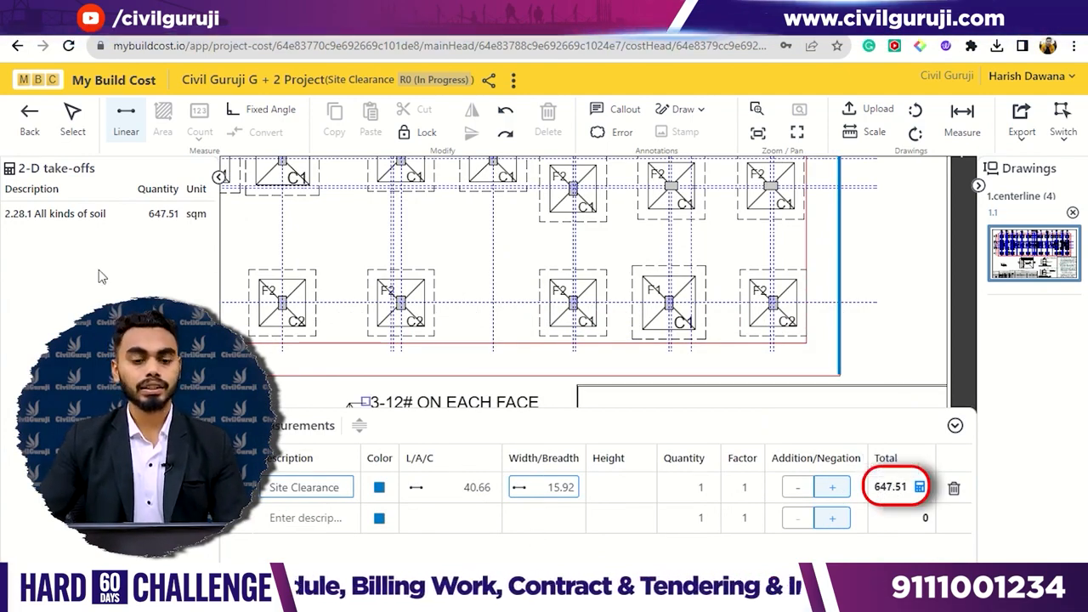
{"action": "left_click", "coordinate": [30, 119]}
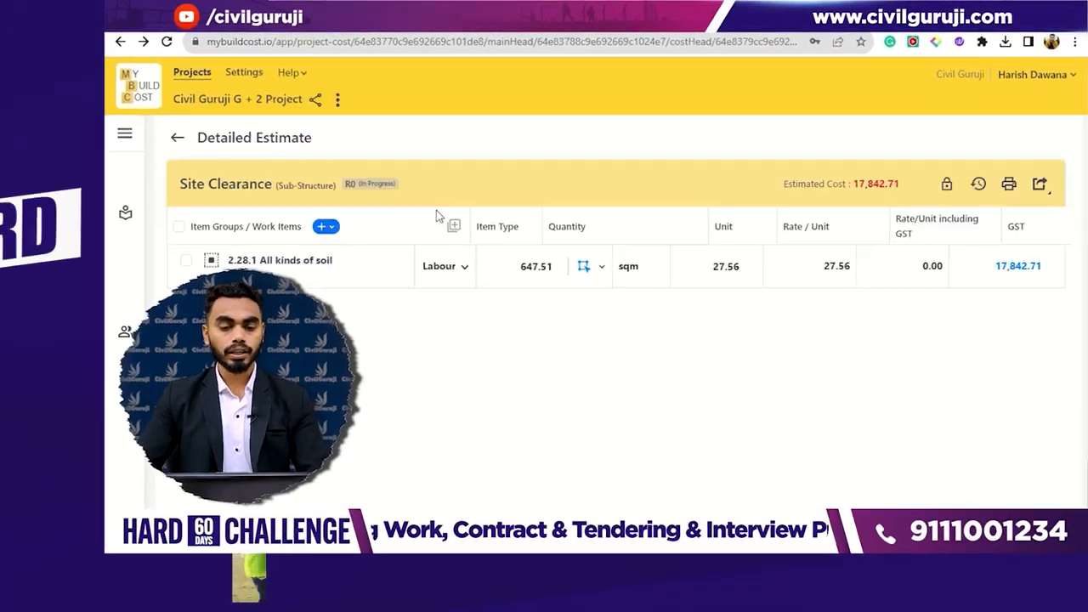
{"action": "left_click", "coordinate": [332, 115]}
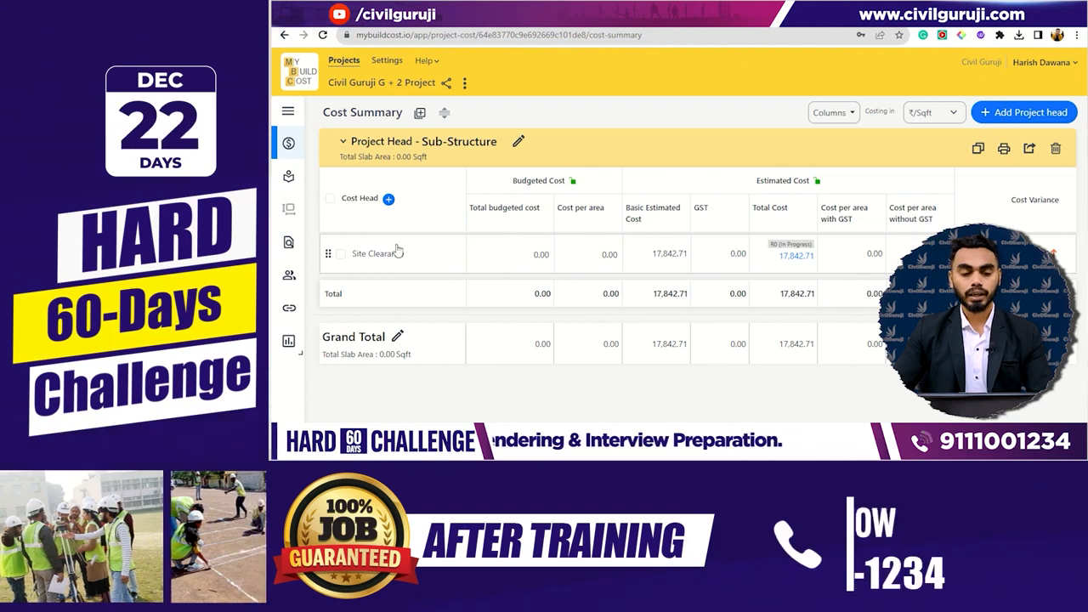
- Add a second cost head named Excavation under the Sub-Structure project head
{"action": "left_click", "coordinate": [389, 199]}
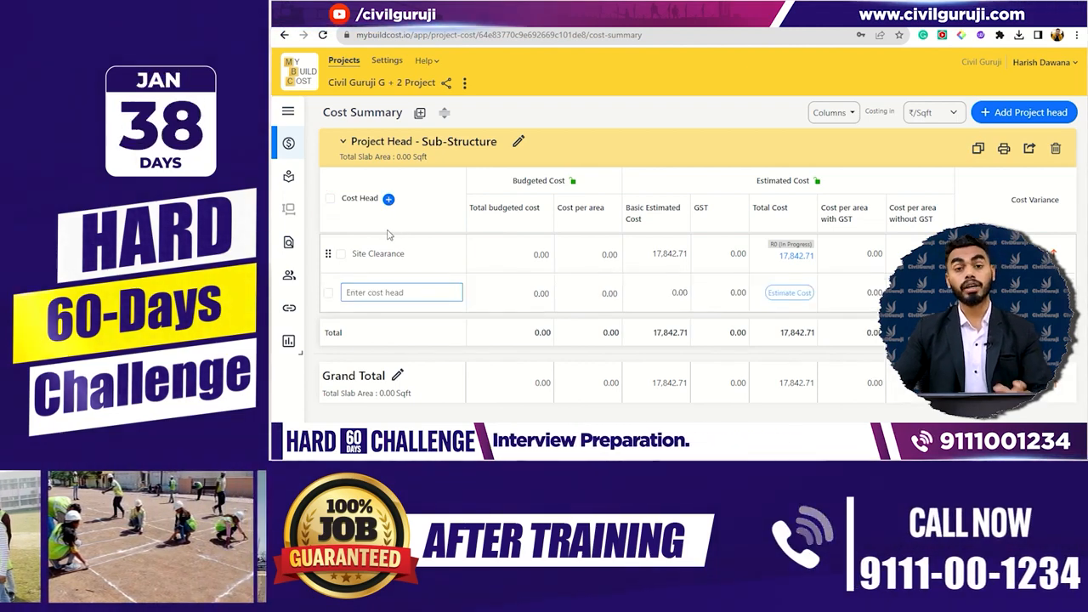
{"action": "type", "text": "E"}
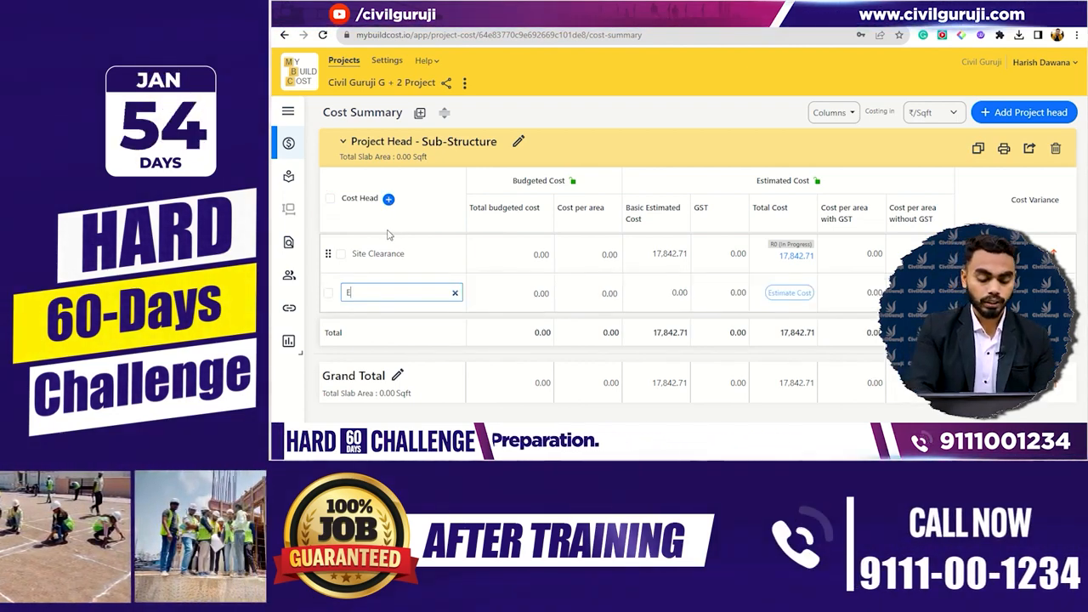
{"action": "type", "text": "xcavat"}
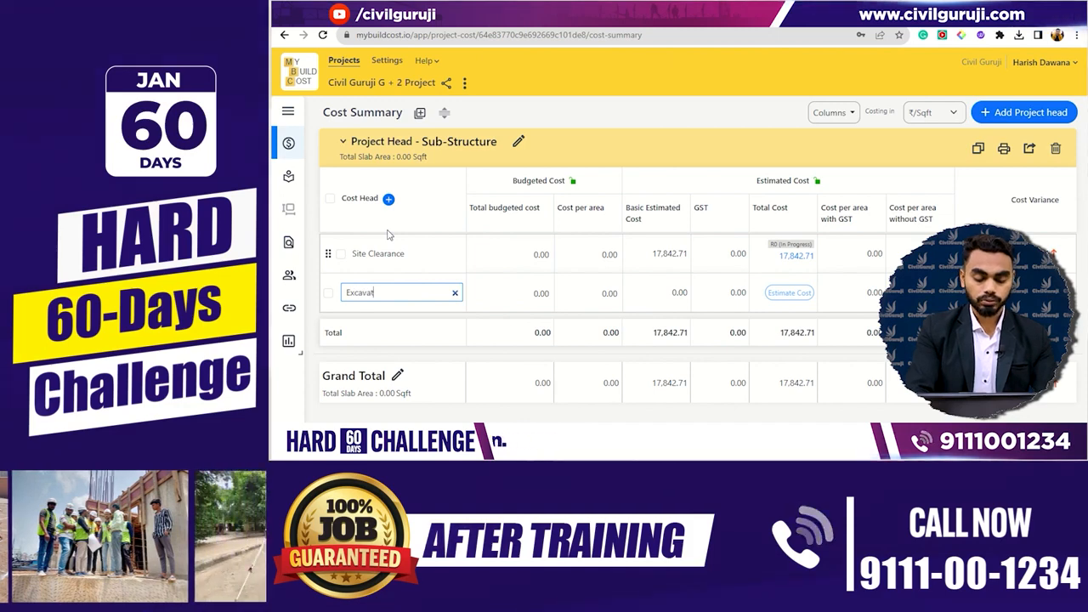
{"action": "type", "text": "ion"}
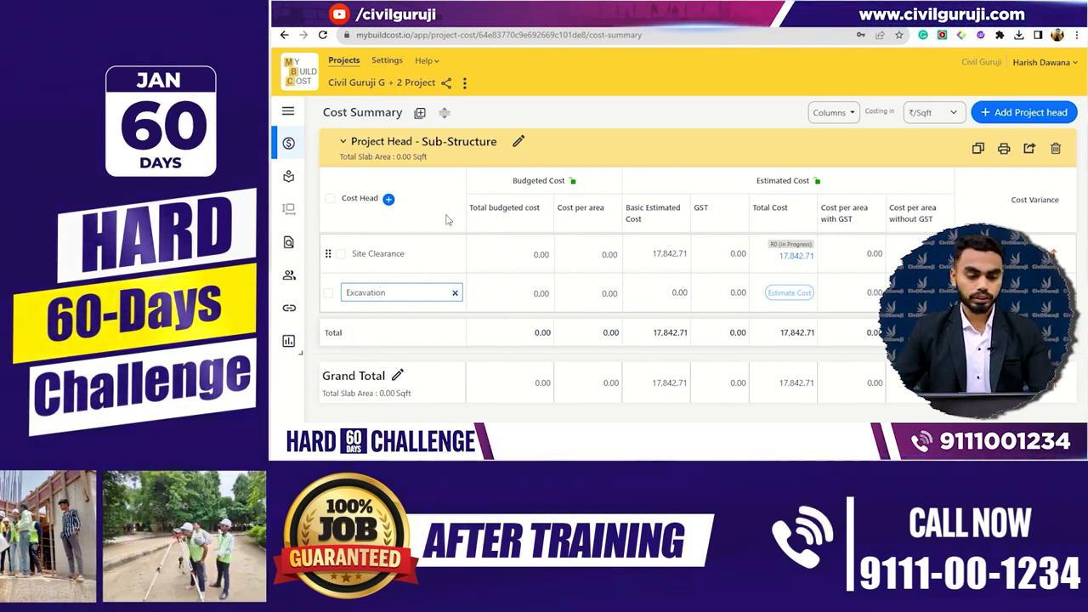
{"action": "left_click", "coordinate": [499, 304]}
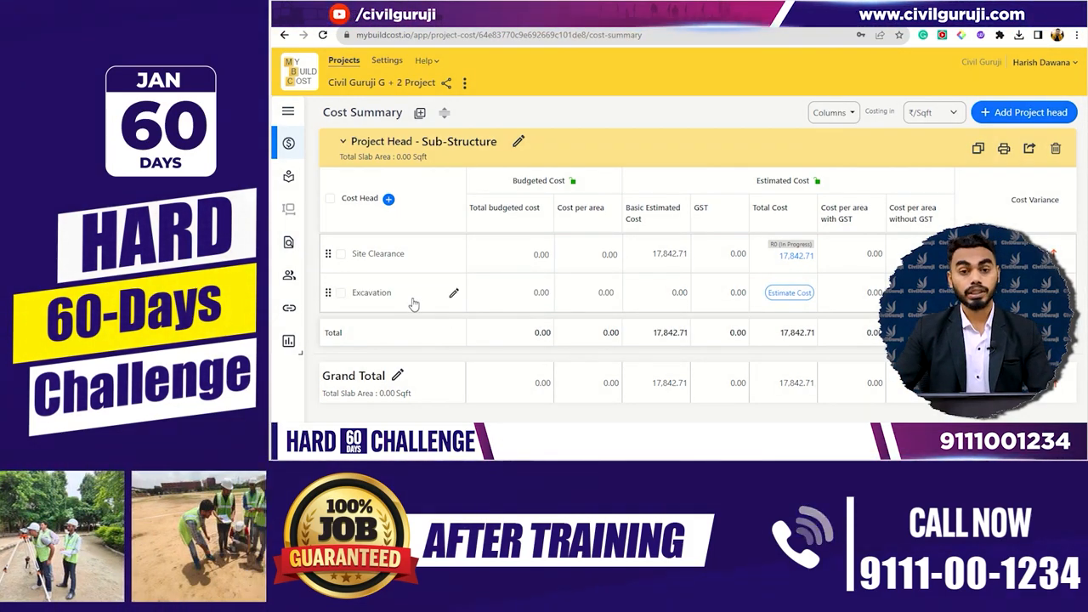
- Open the Excavation detailed estimate and add the work item 2.8.1 All kinds of soil from Guruji ki Library
{"action": "left_click", "coordinate": [414, 304]}
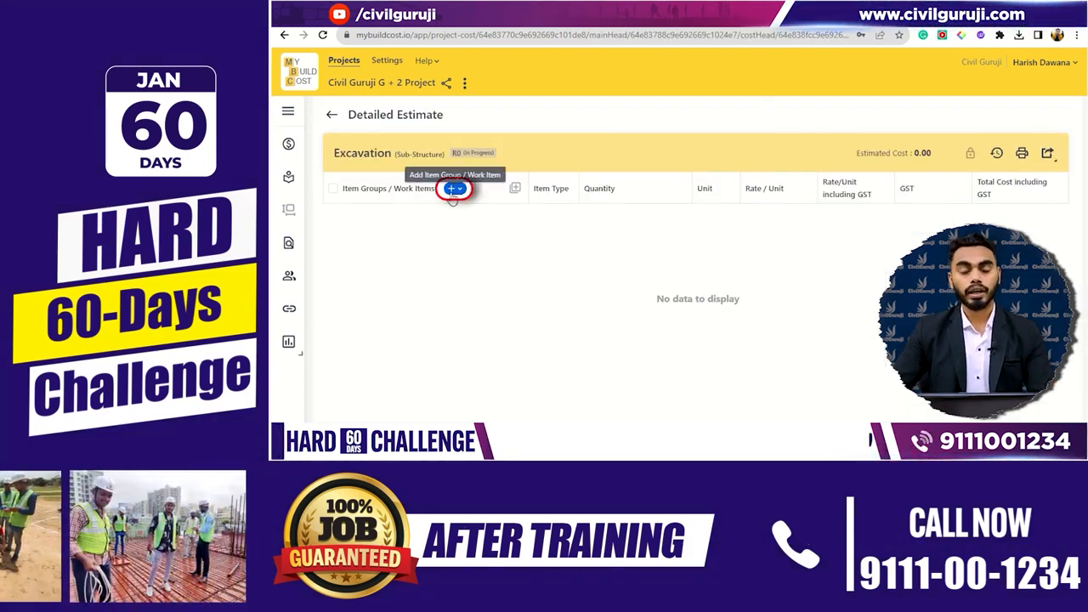
{"action": "left_click", "coordinate": [454, 191]}
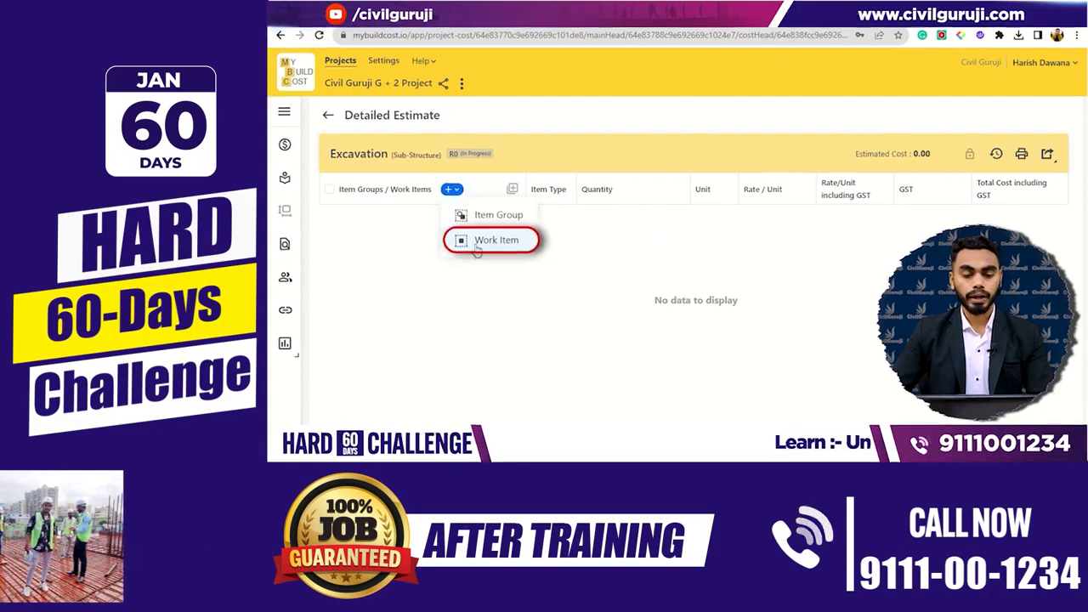
{"action": "left_click", "coordinate": [468, 240]}
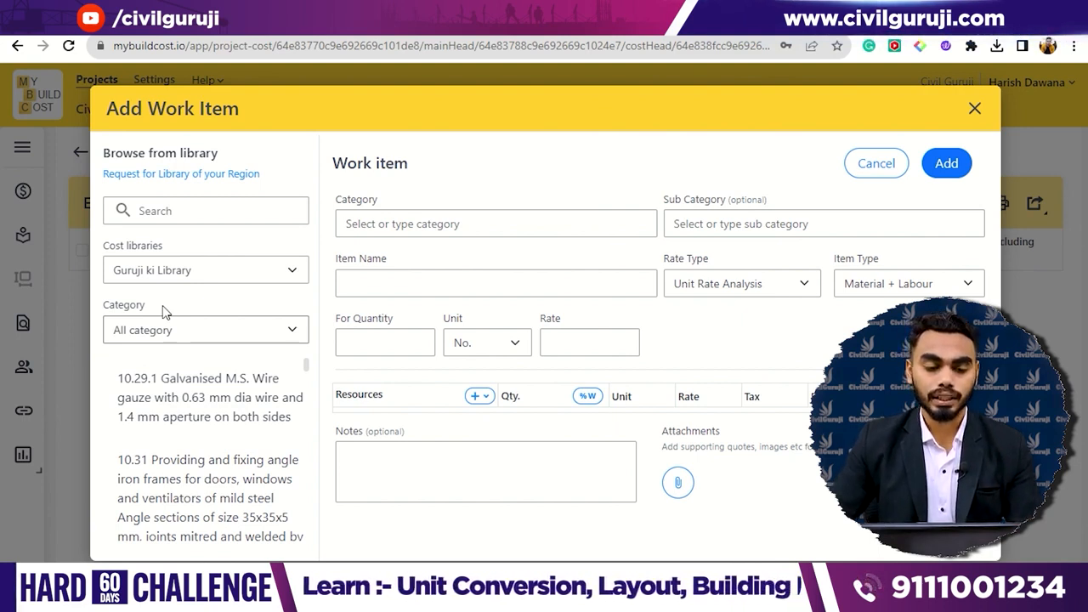
{"action": "left_click", "coordinate": [162, 215]}
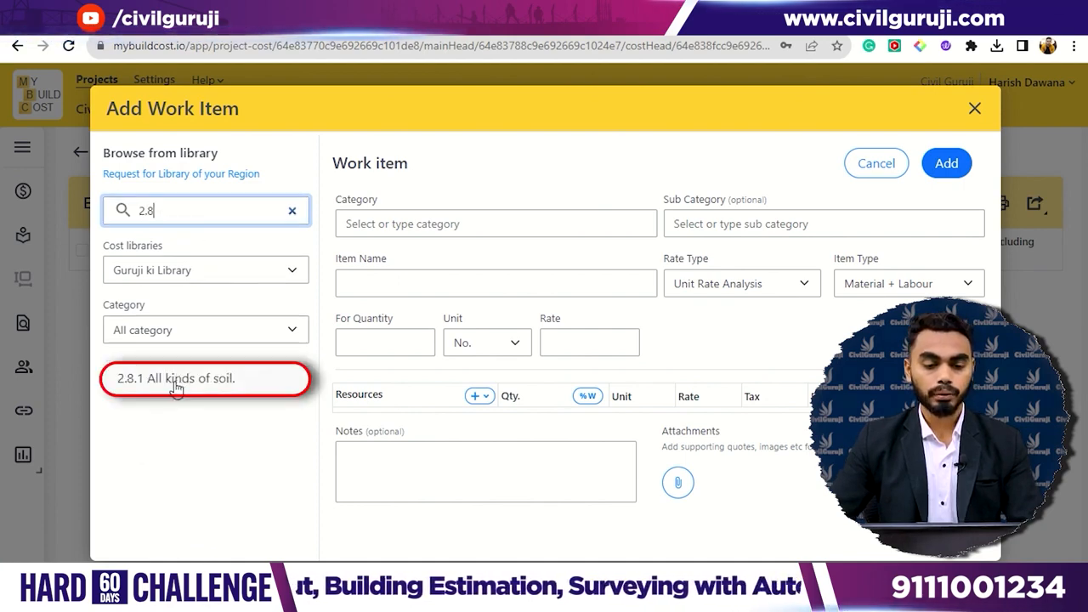
{"action": "left_click", "coordinate": [176, 383]}
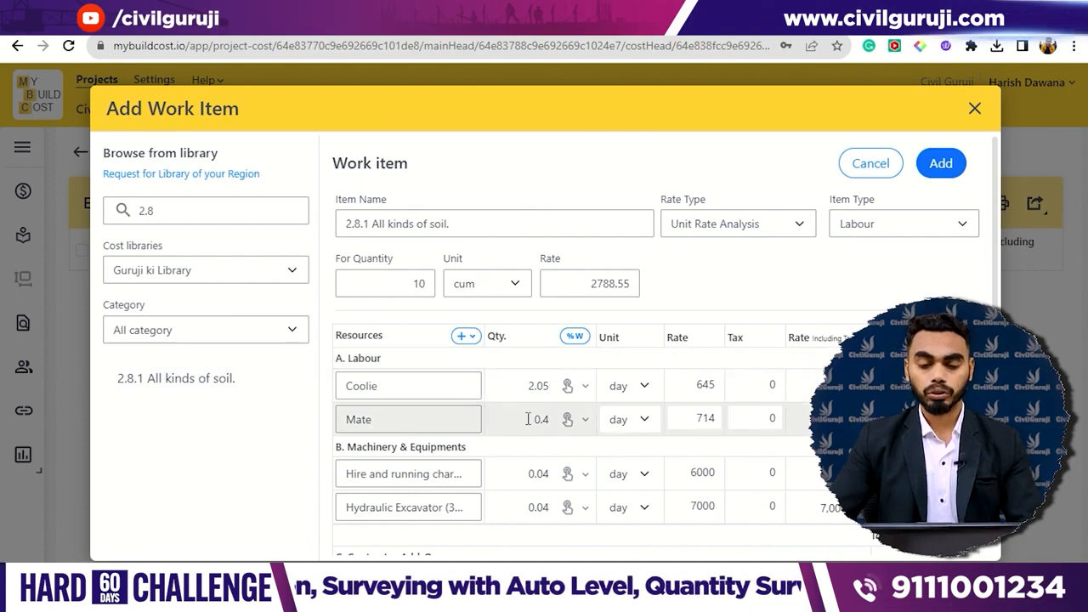
{"action": "scroll", "coordinate": [597, 413], "scroll_direction": "down", "scroll_amount": 1}
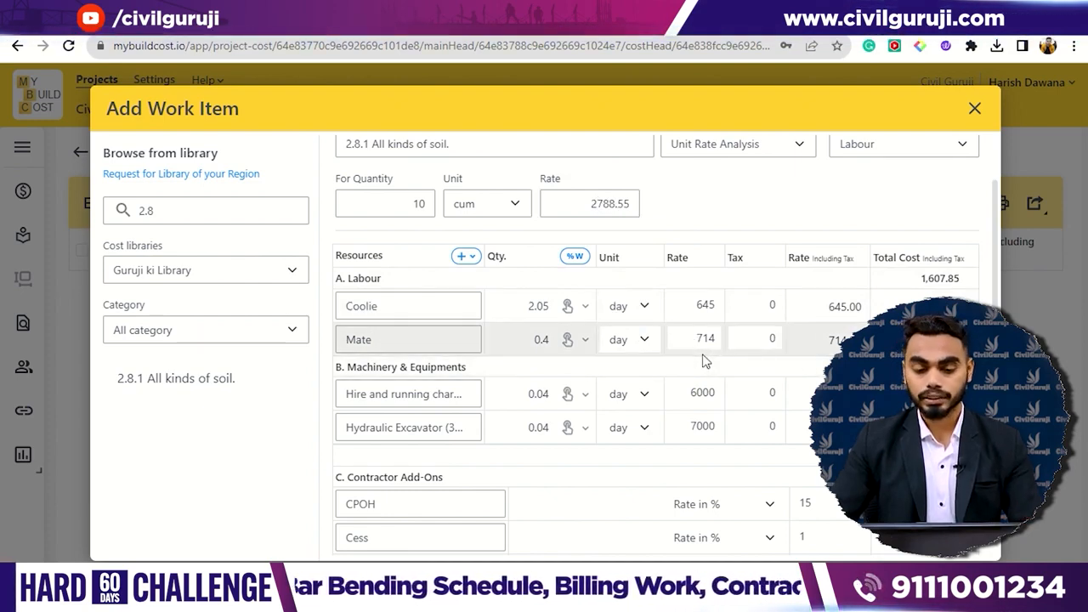
{"action": "scroll", "coordinate": [702, 362], "scroll_direction": "down", "scroll_amount": 3}
{"action": "scroll", "coordinate": [697, 371], "scroll_direction": "up", "scroll_amount": 4}
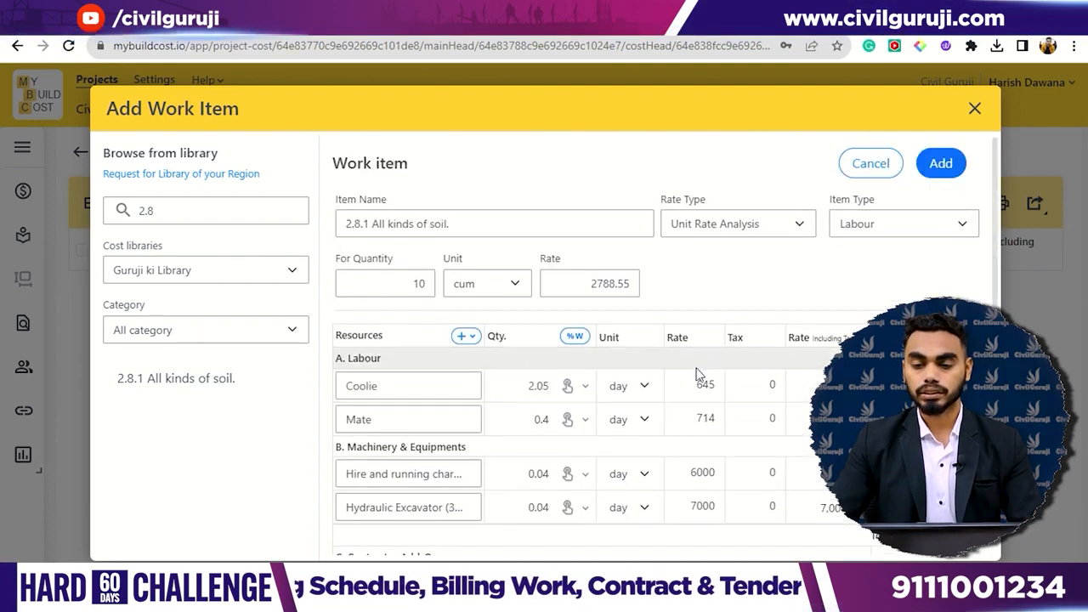
{"action": "left_click", "coordinate": [941, 163]}
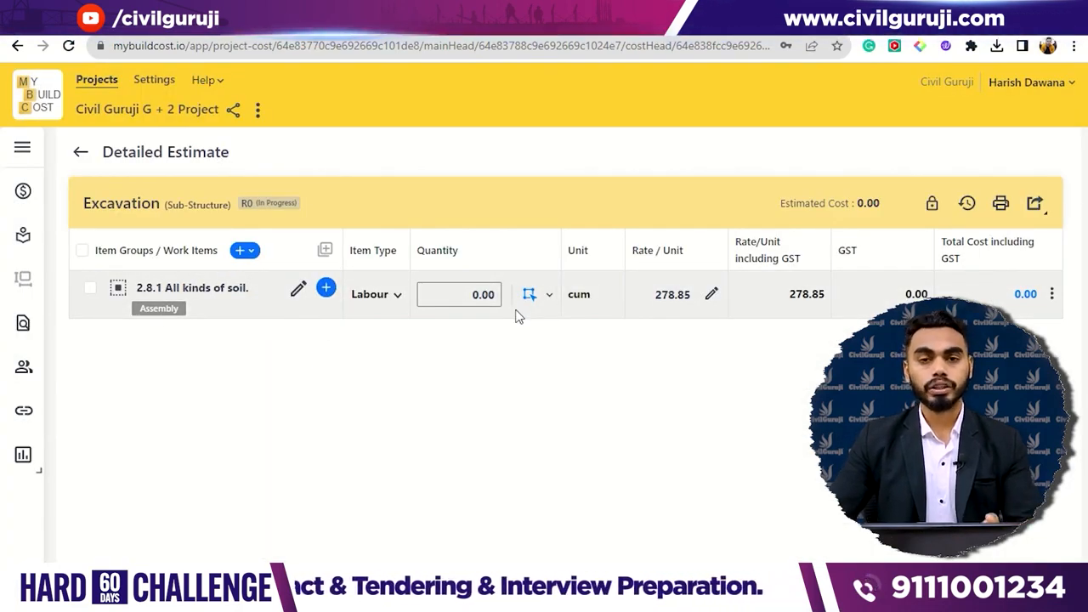
- Open the 2D take-off for 2.8.1 All kinds of soil with the take-off list collapsed, and examine the footing types on the plan
{"action": "left_click", "coordinate": [528, 294]}
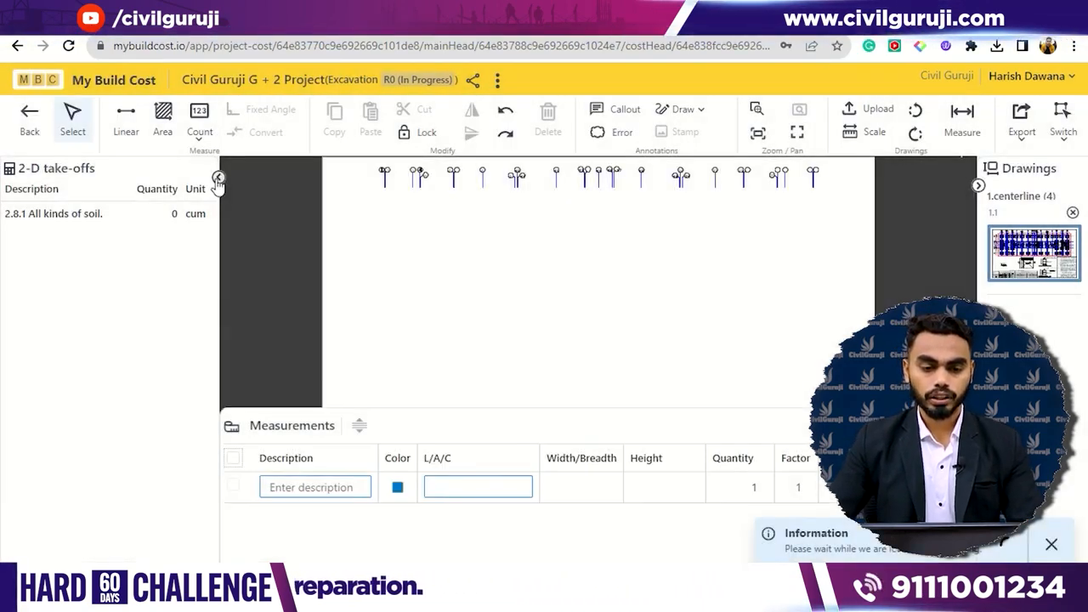
{"action": "left_click", "coordinate": [218, 178]}
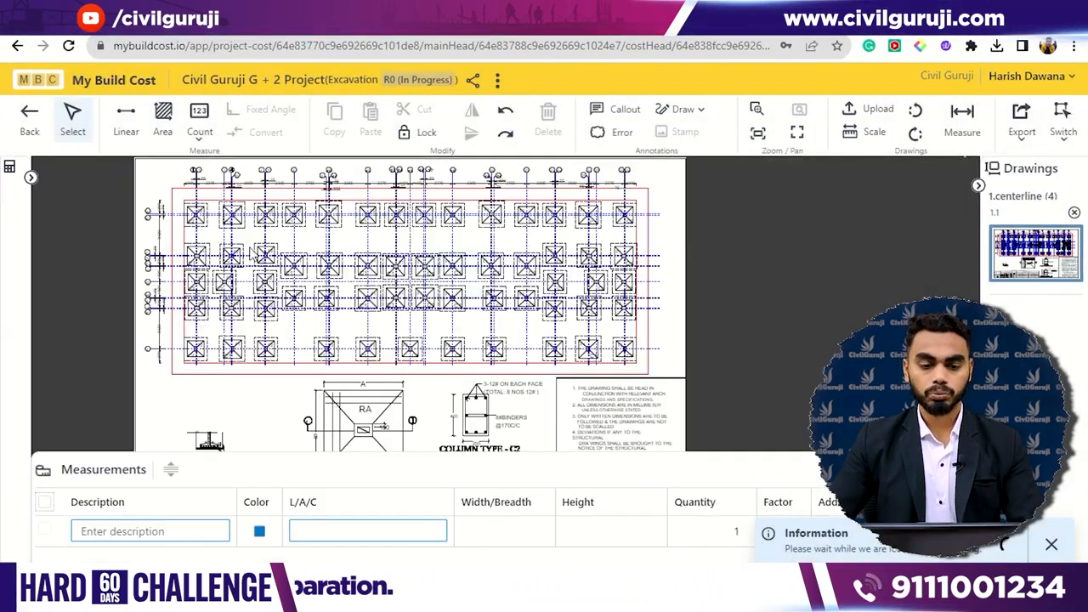
{"action": "scroll", "coordinate": [181, 276], "scroll_direction": "up", "scroll_amount": 5}
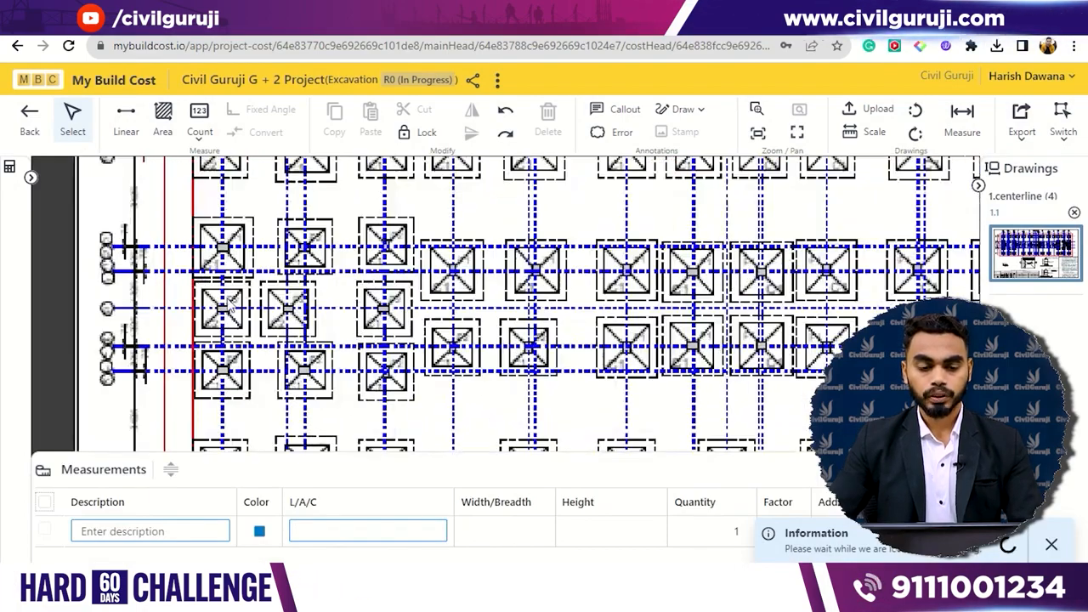
{"action": "left_click_drag", "start_coordinate": [261, 273], "coordinate": [325, 349]}
{"action": "mouse_move", "coordinate": [439, 240]}
{"action": "left_mouse_down"}
{"action": "mouse_move", "coordinate": [431, 277]}
{"action": "mouse_move", "coordinate": [448, 315]}
{"action": "left_mouse_up"}
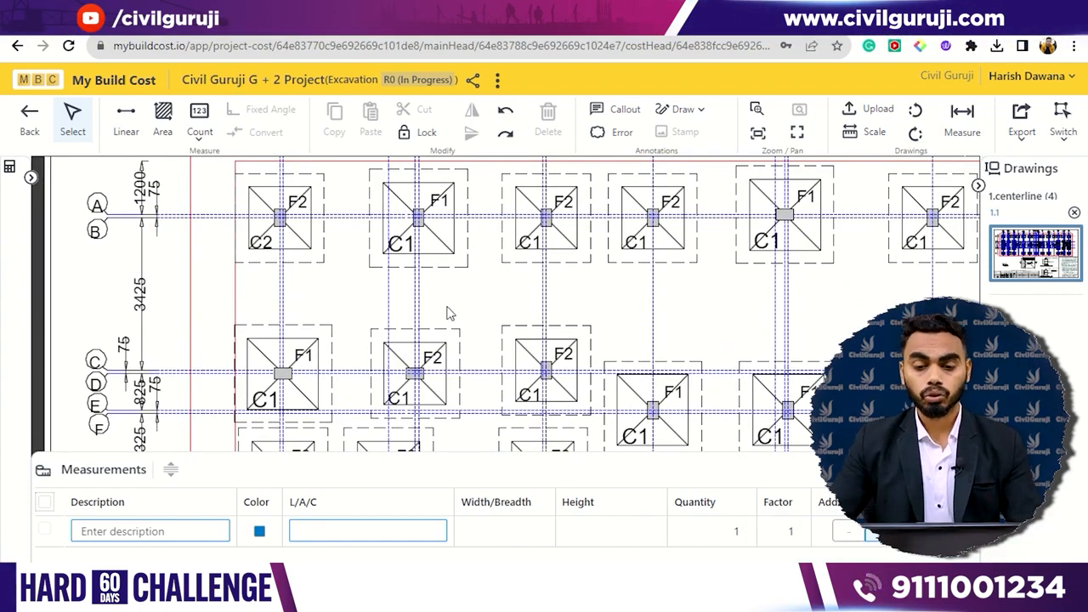
{"action": "scroll", "coordinate": [448, 315], "scroll_direction": "down", "scroll_amount": 5}
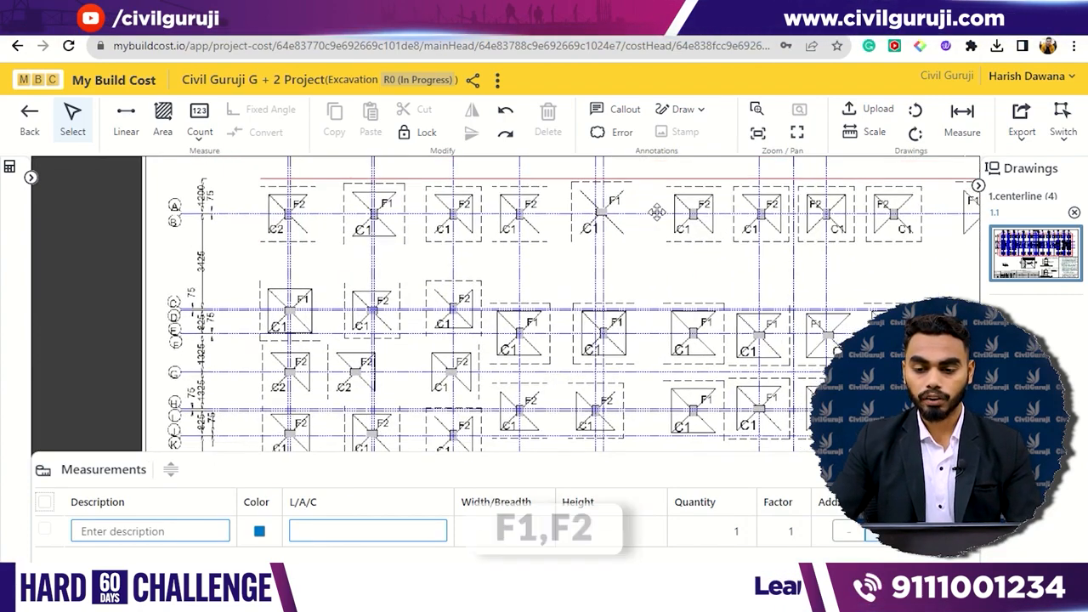
{"action": "scroll", "coordinate": [673, 253], "scroll_direction": "down", "scroll_amount": 2}
{"action": "left_click_drag", "start_coordinate": [759, 261], "coordinate": [705, 241]}
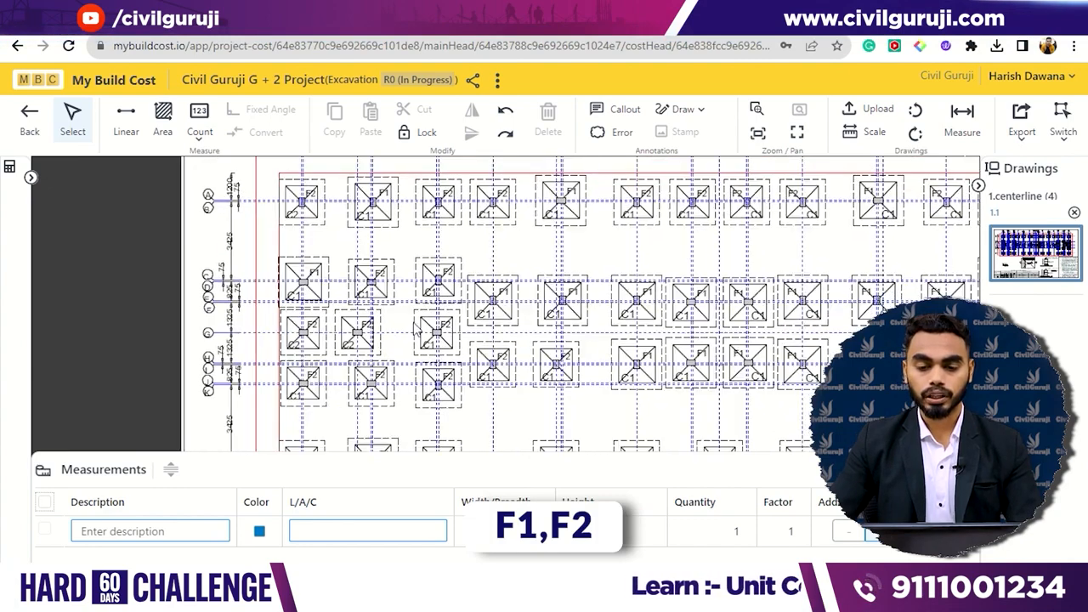
- Describe the first Excavation measurement row as F1
{"action": "scroll", "coordinate": [380, 204], "scroll_direction": "up", "scroll_amount": 4}
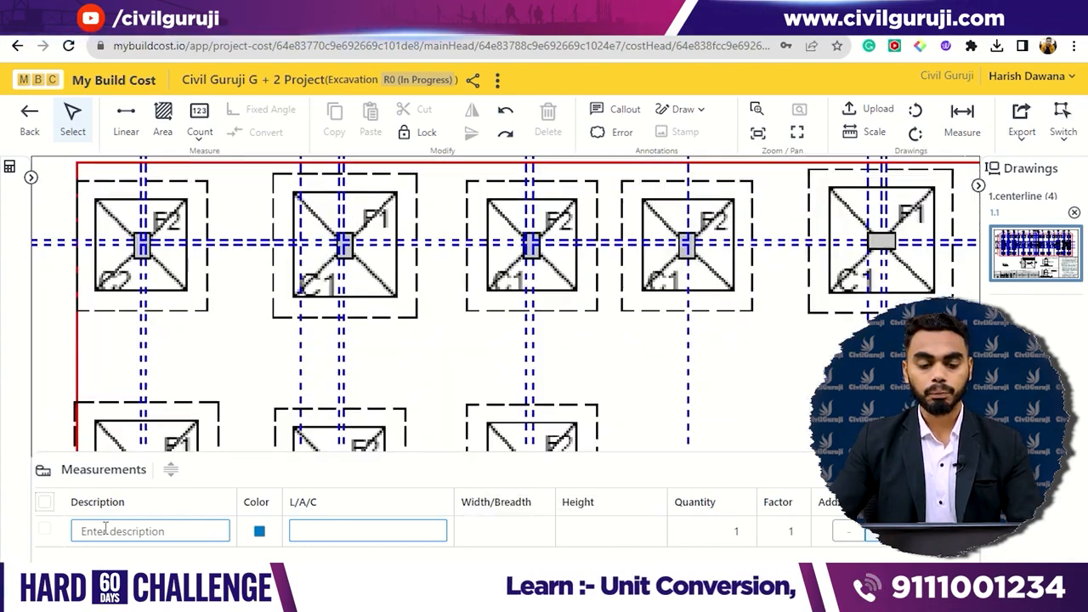
{"action": "left_click", "coordinate": [110, 532]}
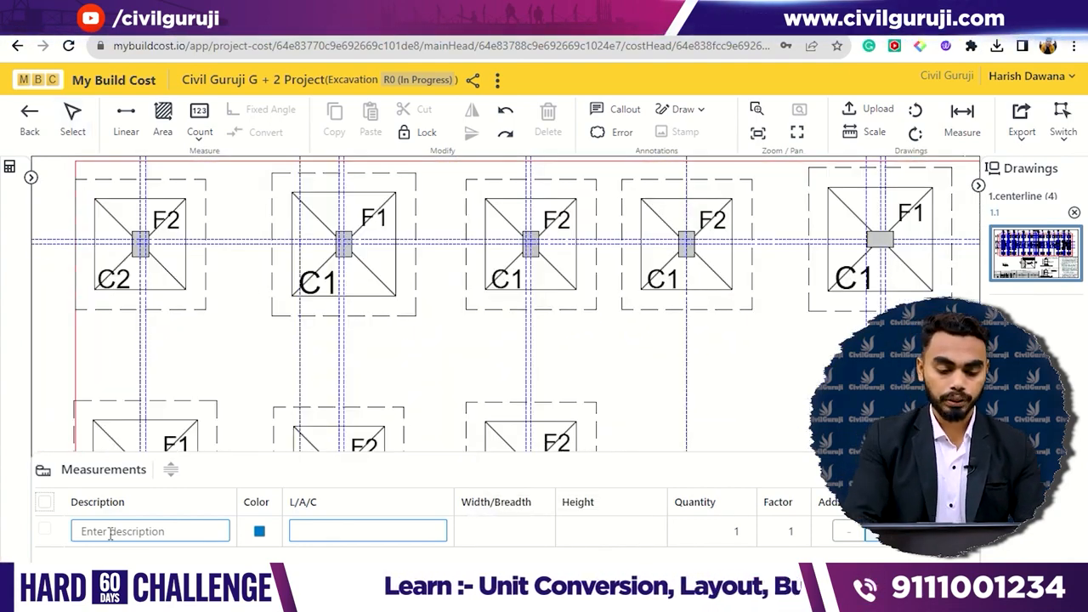
{"action": "type", "text": "F1"}
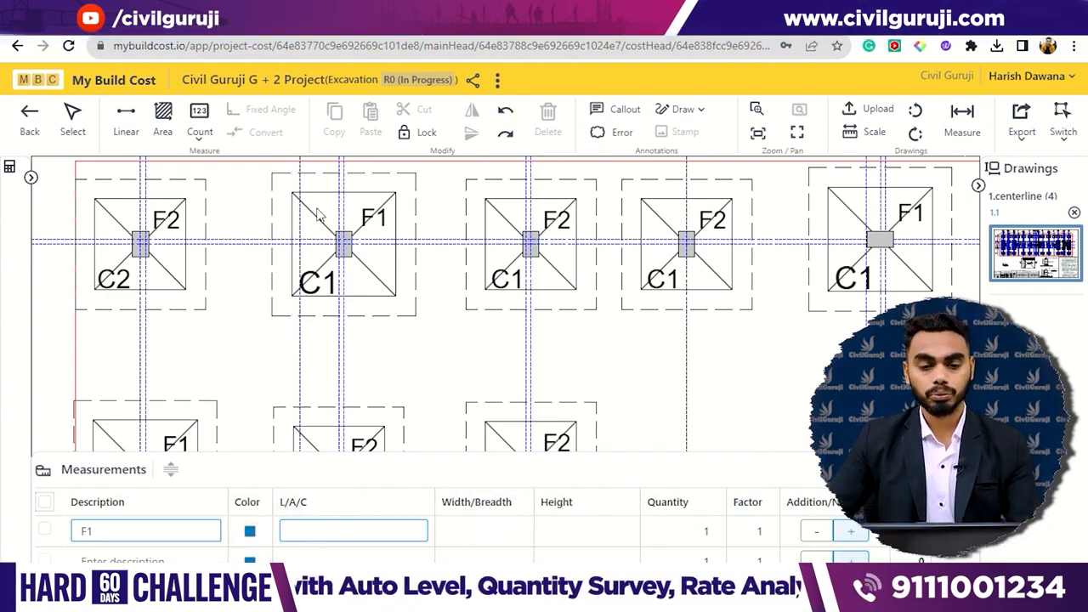
- Examine the footing detail Section 1-1 below the plan for the excavation depth under NGL
{"action": "scroll", "coordinate": [724, 367], "scroll_direction": "down", "scroll_amount": 5}
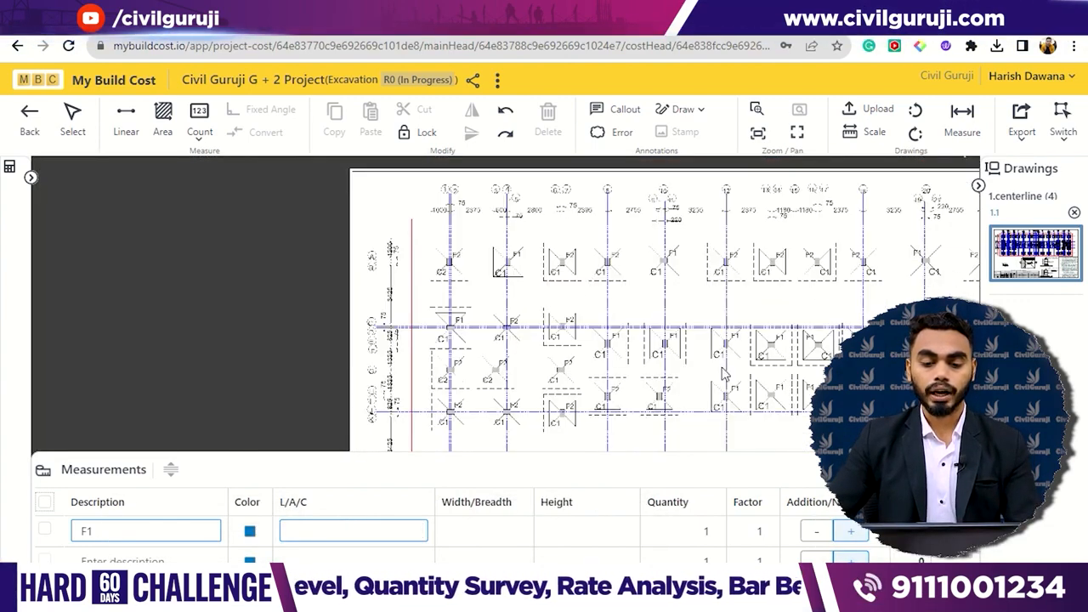
{"action": "scroll", "coordinate": [724, 367], "scroll_direction": "down", "scroll_amount": 2}
{"action": "left_click_drag", "start_coordinate": [634, 439], "coordinate": [634, 333]}
{"action": "scroll", "coordinate": [515, 442], "scroll_direction": "up", "scroll_amount": 6}
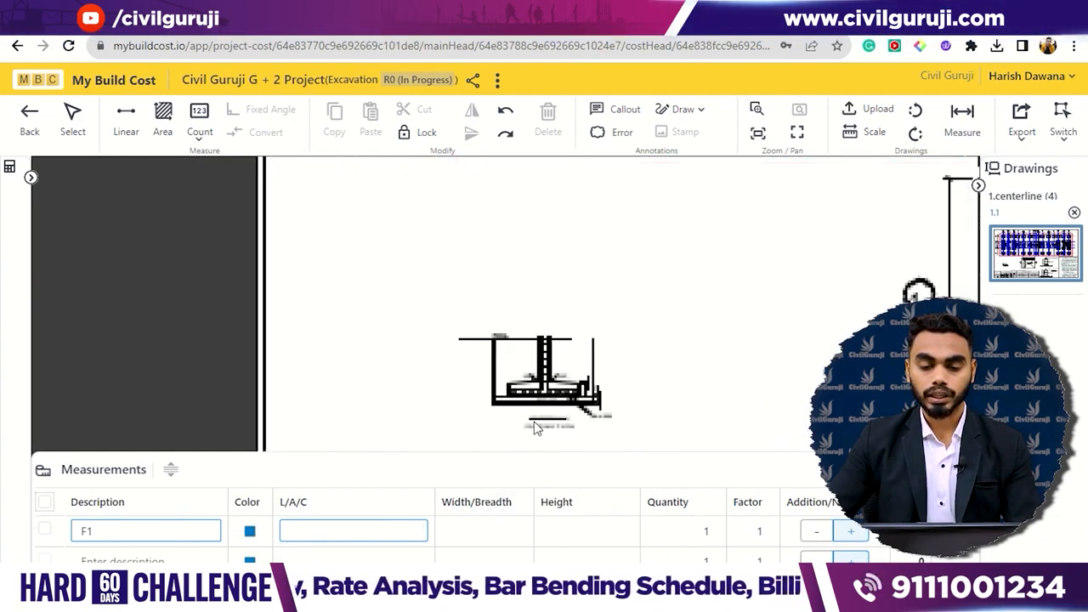
{"action": "scroll", "coordinate": [548, 388], "scroll_direction": "up", "scroll_amount": 2}
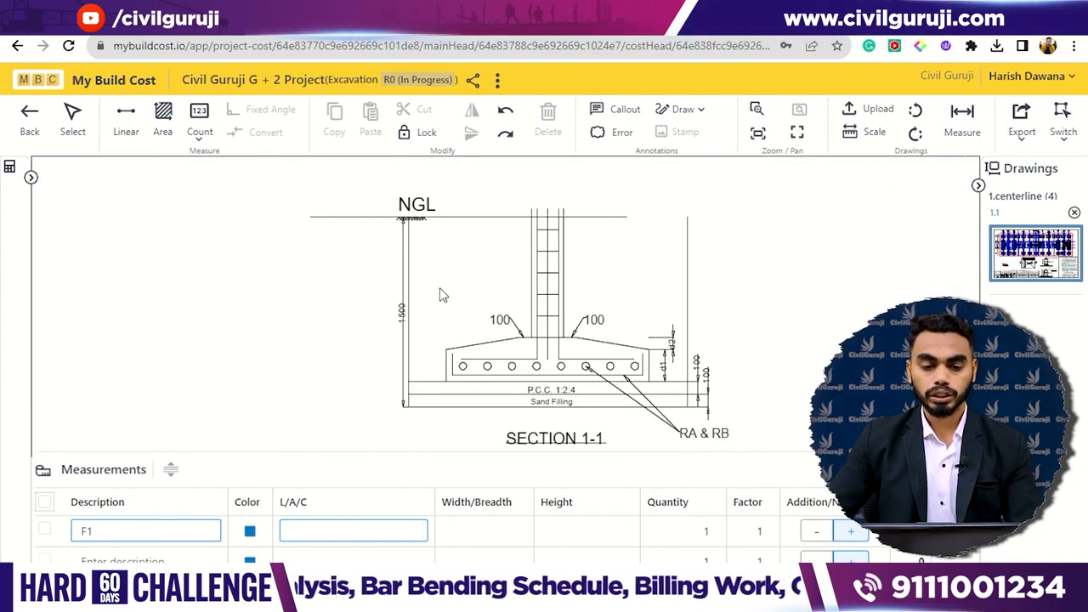
{"action": "scroll", "coordinate": [411, 319], "scroll_direction": "up", "scroll_amount": 2}
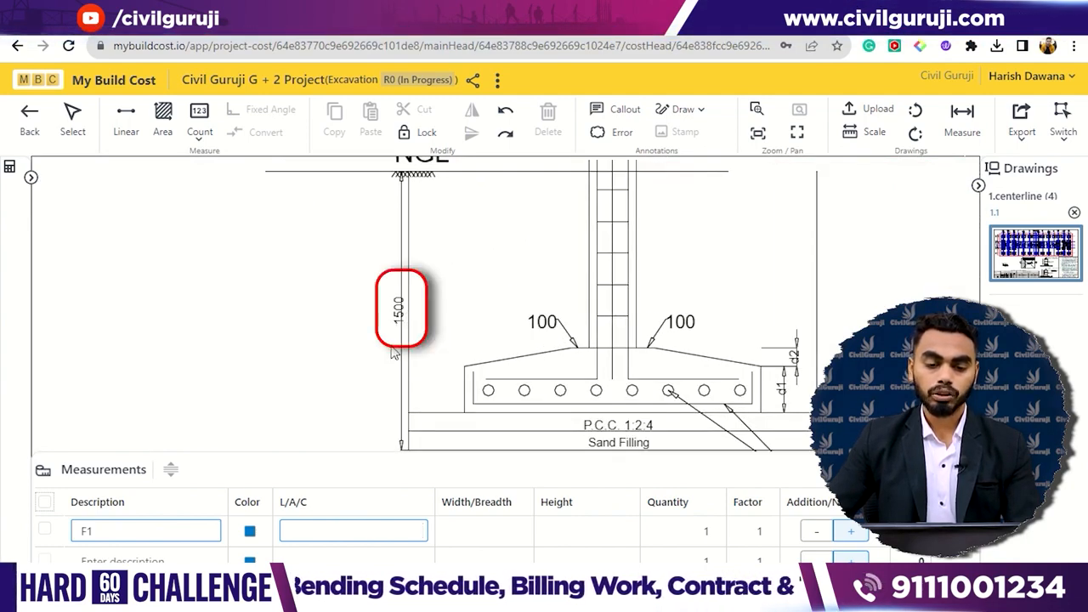
{"action": "scroll", "coordinate": [402, 348], "scroll_direction": "down", "scroll_amount": 8}
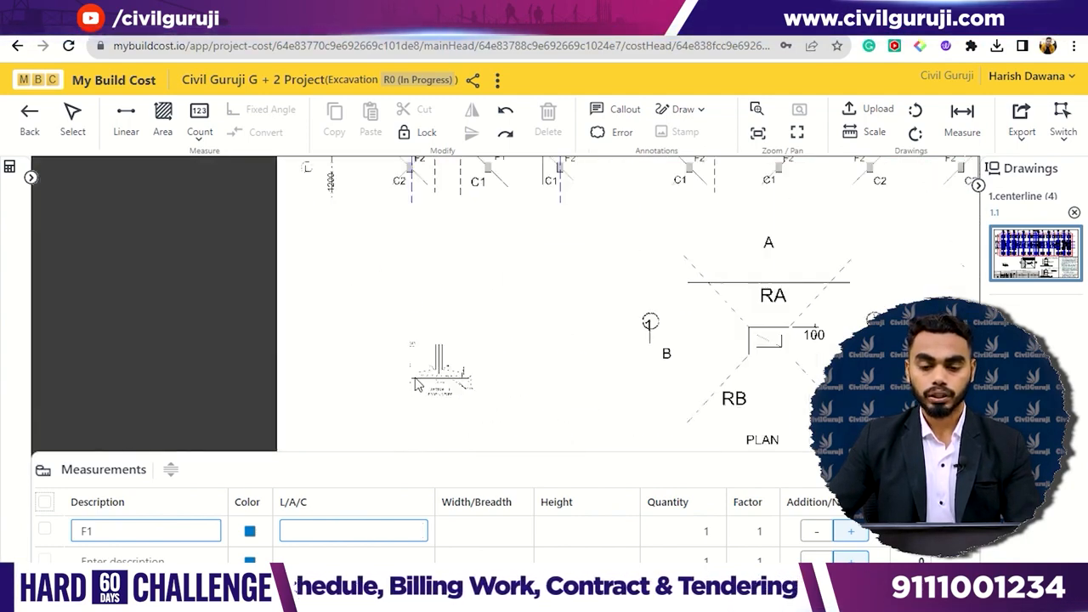
- Fill the F1 row's length by linear tracing along the upper dashed edge of the F1 footing in the uppermost footing row
{"action": "scroll", "coordinate": [476, 197], "scroll_direction": "up", "scroll_amount": 5}
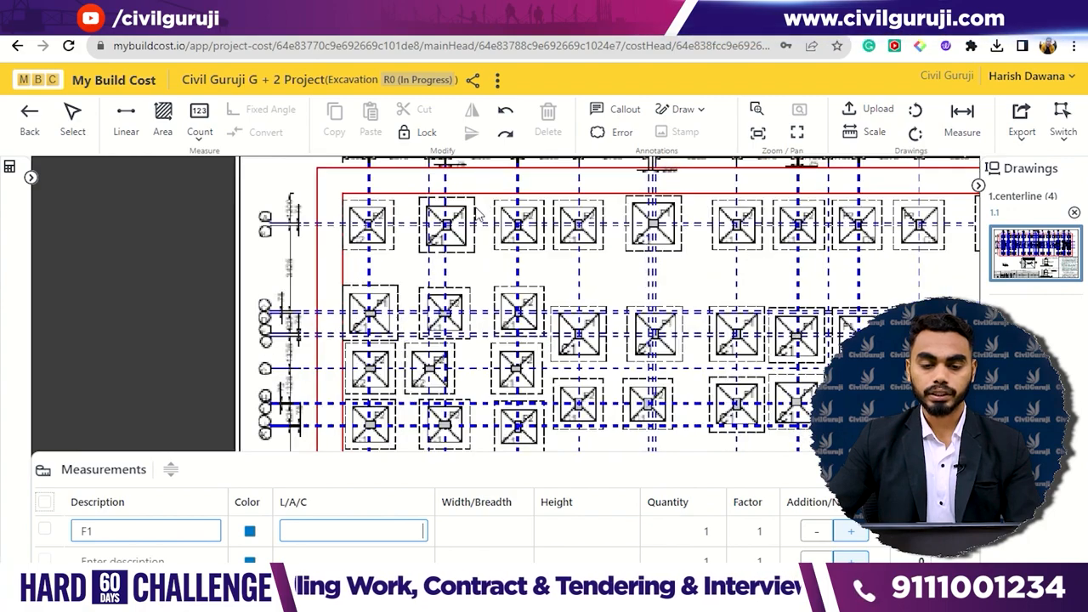
{"action": "scroll", "coordinate": [476, 197], "scroll_direction": "up", "scroll_amount": 1}
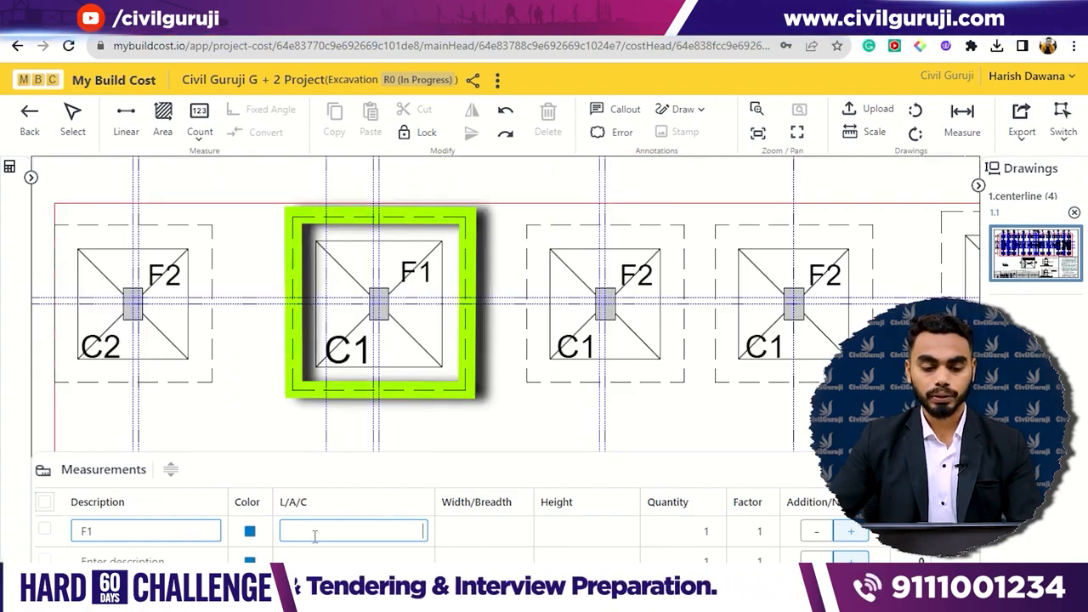
{"action": "left_click", "coordinate": [124, 126]}
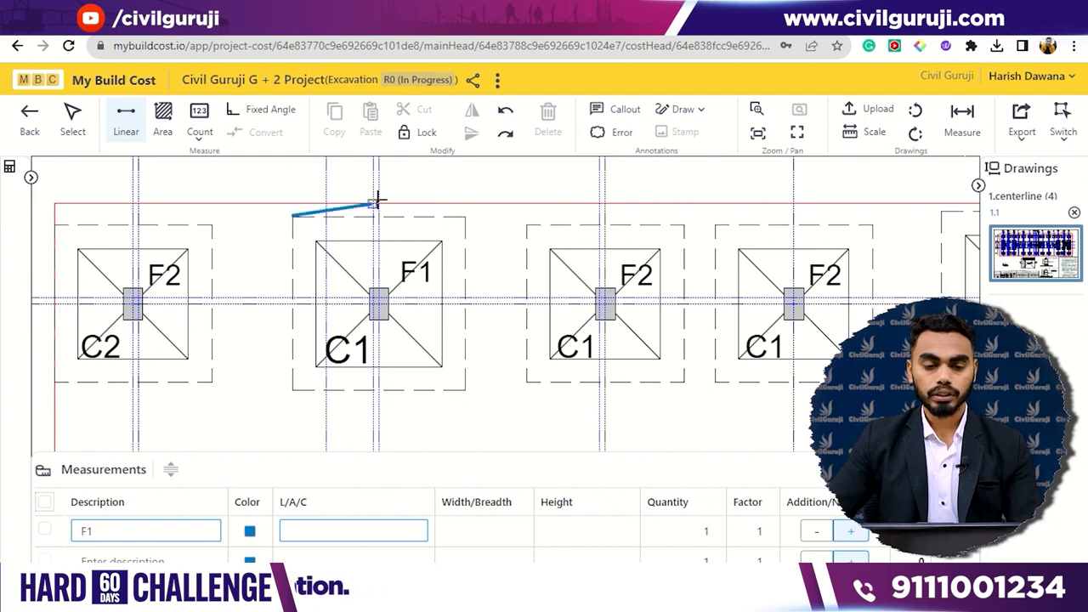
{"action": "left_click", "coordinate": [464, 215]}
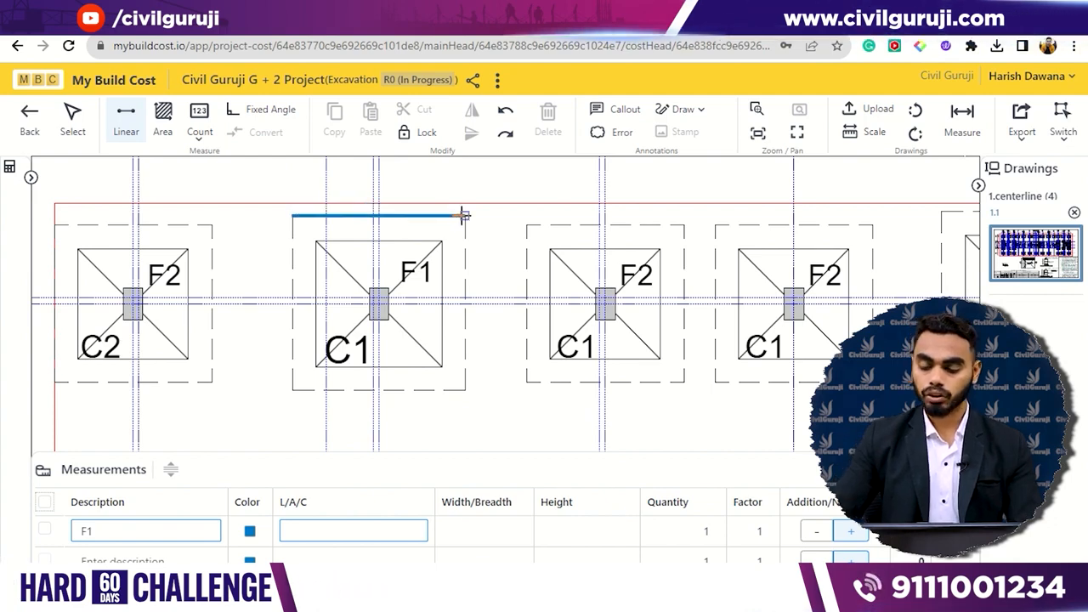
{"action": "key", "text": "Return"}
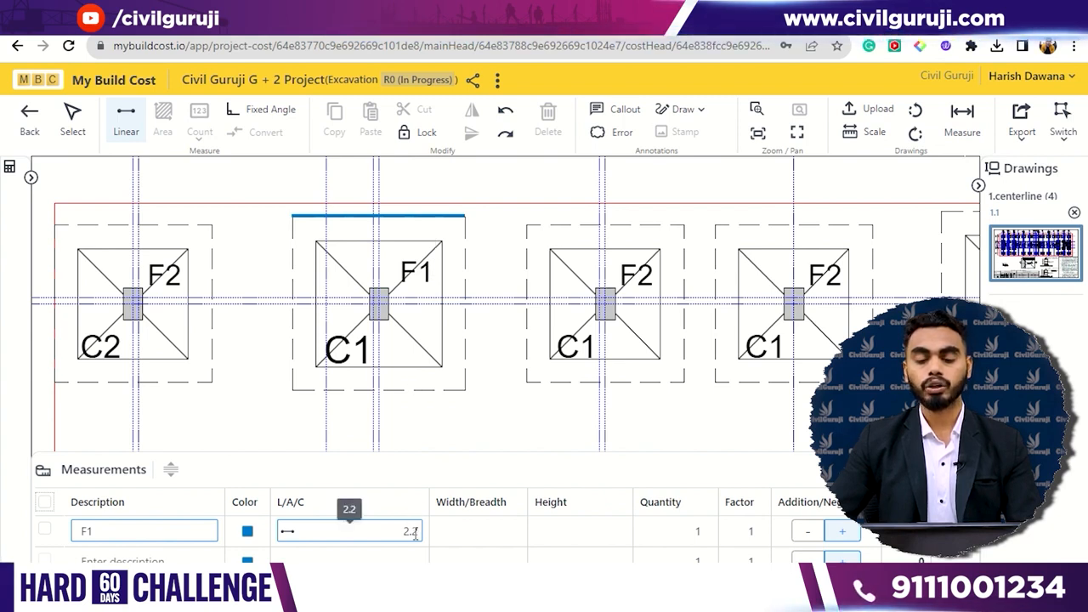
- Trace the F1 footing's right-hand dashed edge linearly as the row's width and set its height to 1.5
{"action": "left_click", "coordinate": [486, 530]}
{"action": "left_click", "coordinate": [467, 216]}
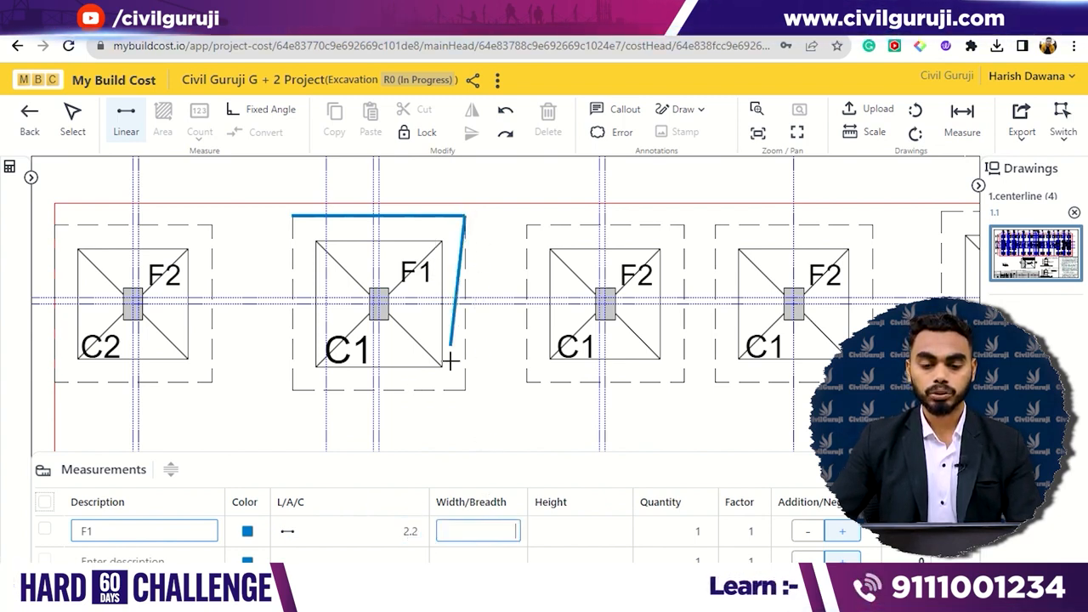
{"action": "left_click", "coordinate": [464, 389]}
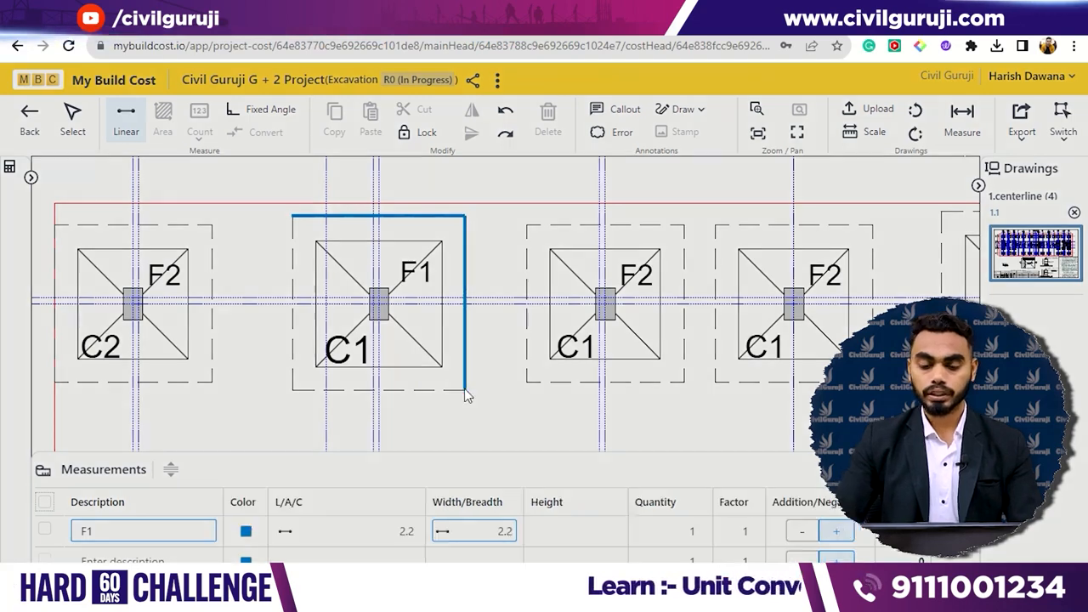
{"action": "key", "text": "Return"}
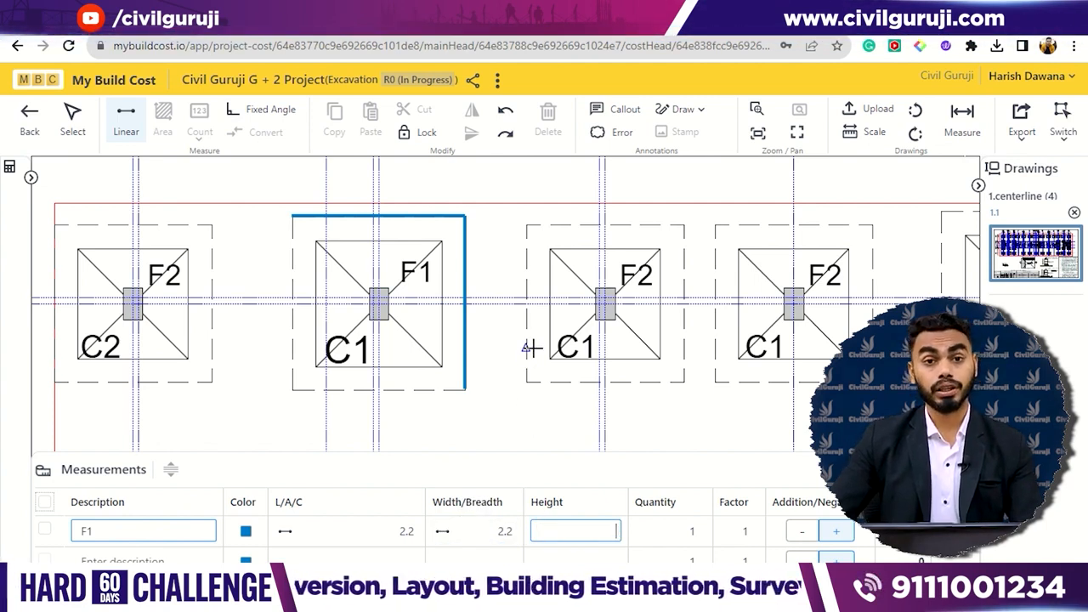
{"action": "type", "text": "1.5"}
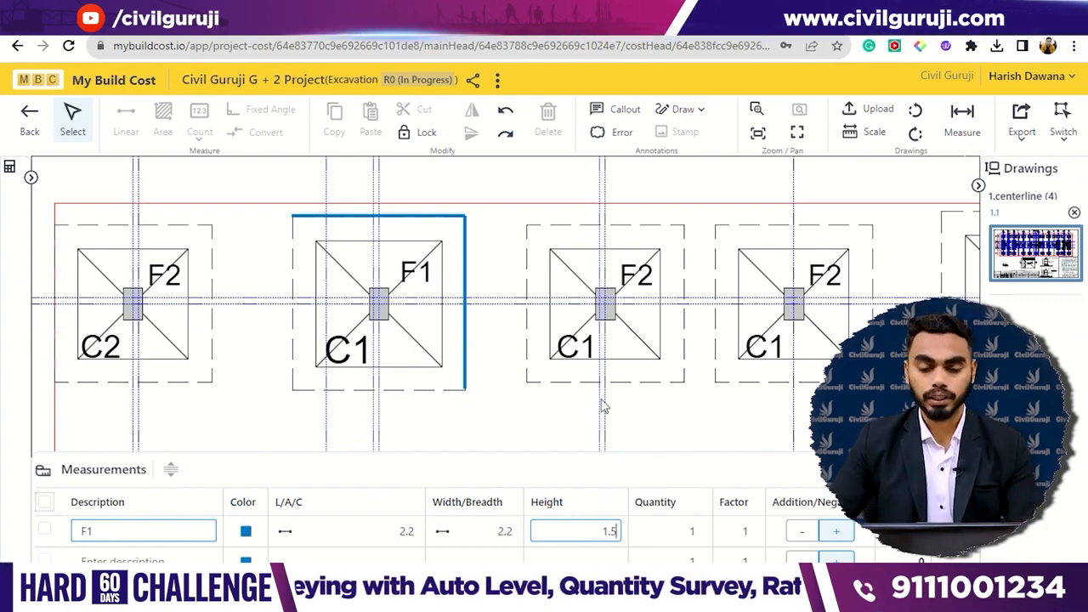
- Begin the F1 row's quantity count by marking the F1 footing whose edges were traced
{"action": "left_click", "coordinate": [662, 528]}
{"action": "scroll", "coordinate": [599, 283], "scroll_direction": "down", "scroll_amount": 5}
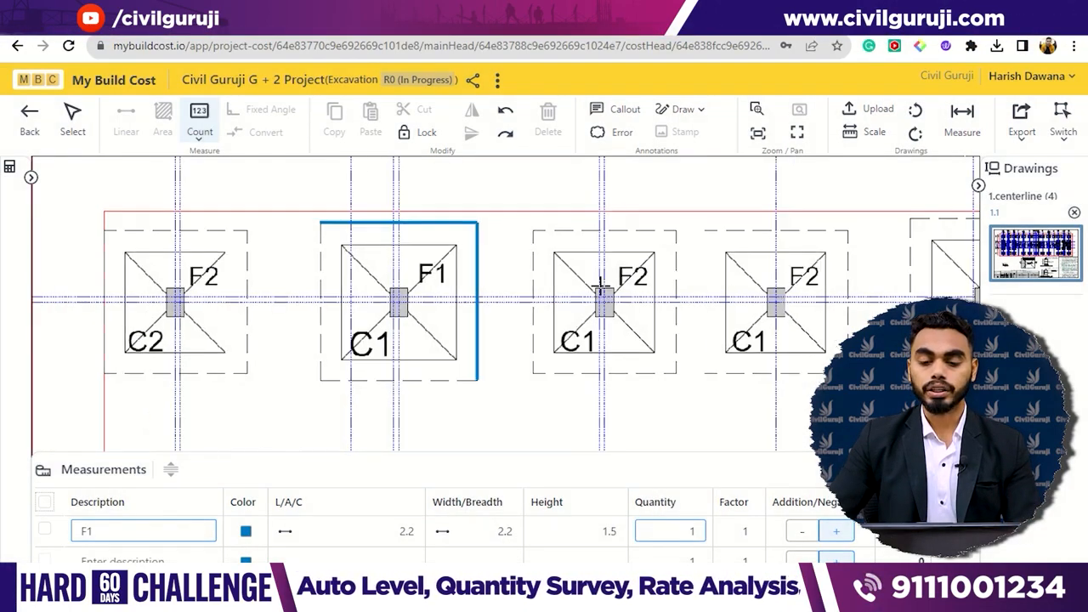
{"action": "scroll", "coordinate": [630, 303], "scroll_direction": "down", "scroll_amount": 5}
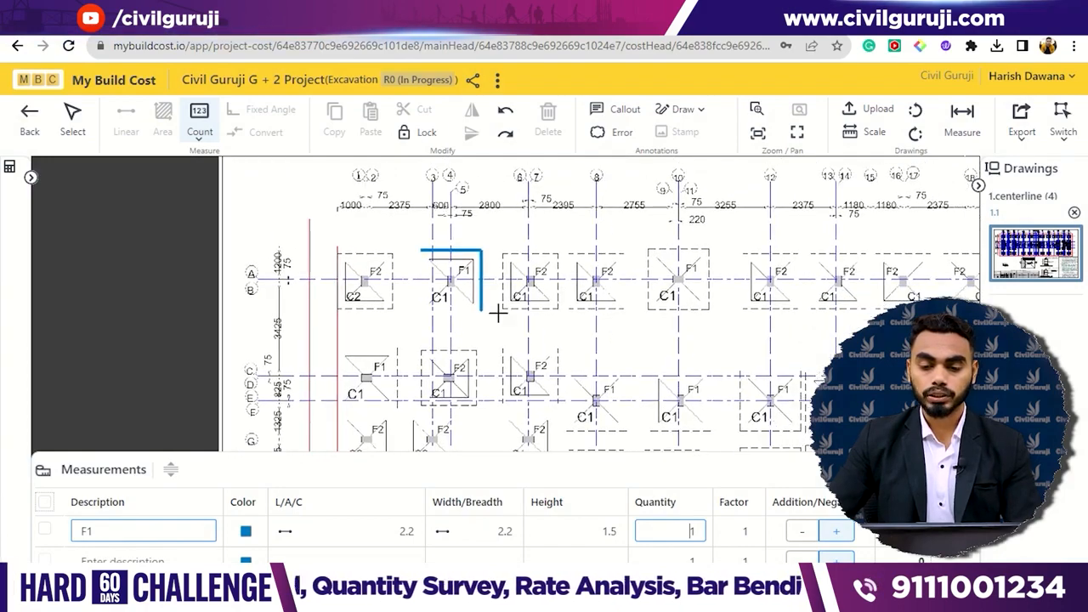
{"action": "scroll", "coordinate": [654, 303], "scroll_direction": "down", "scroll_amount": 3}
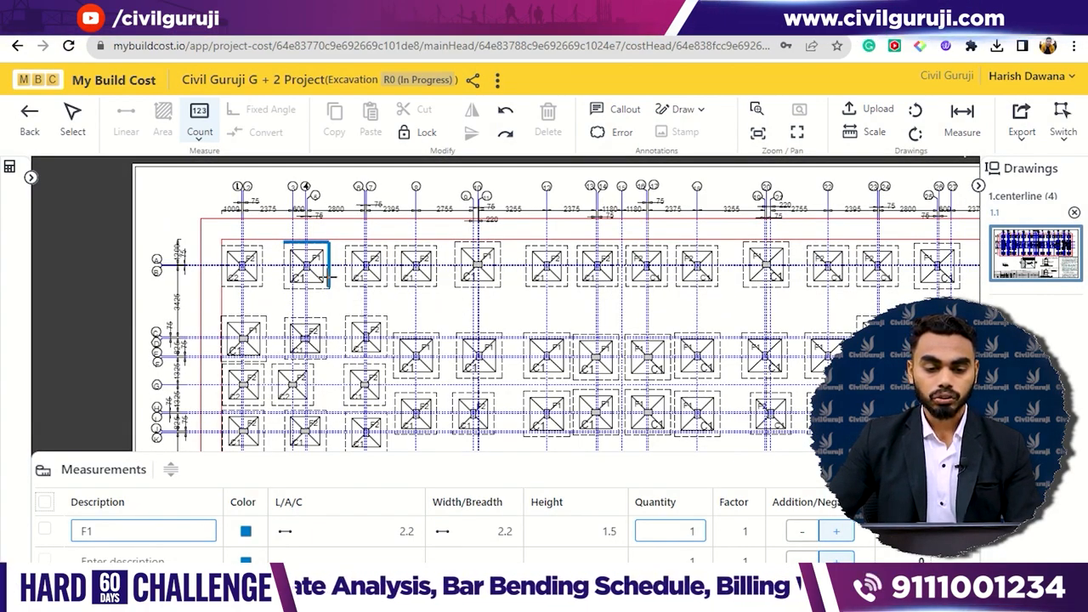
{"action": "scroll", "coordinate": [330, 265], "scroll_direction": "up", "scroll_amount": 5}
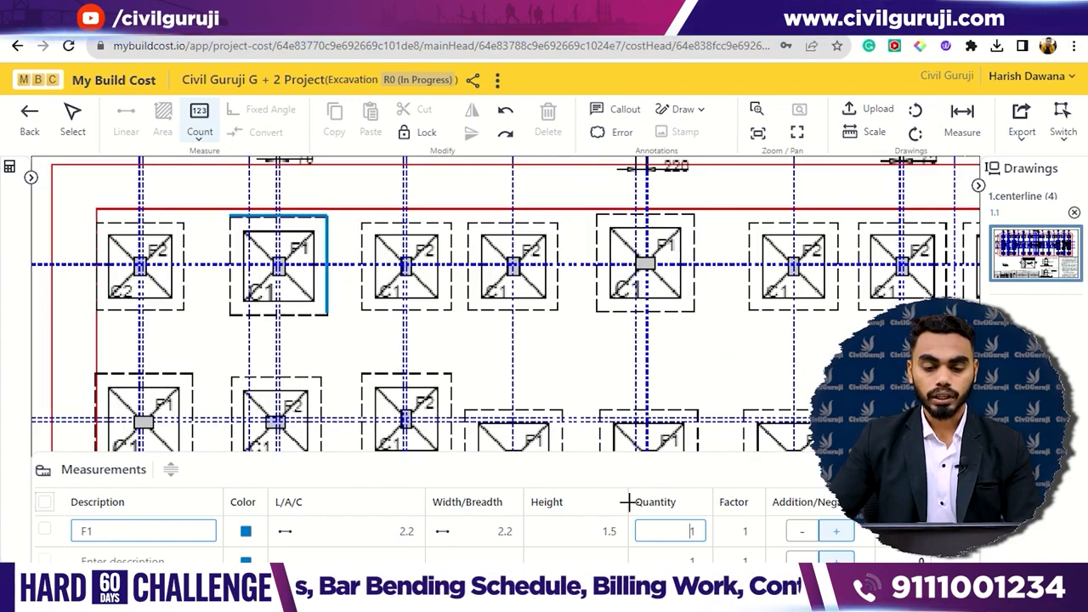
{"action": "scroll", "coordinate": [289, 247], "scroll_direction": "up", "scroll_amount": 2}
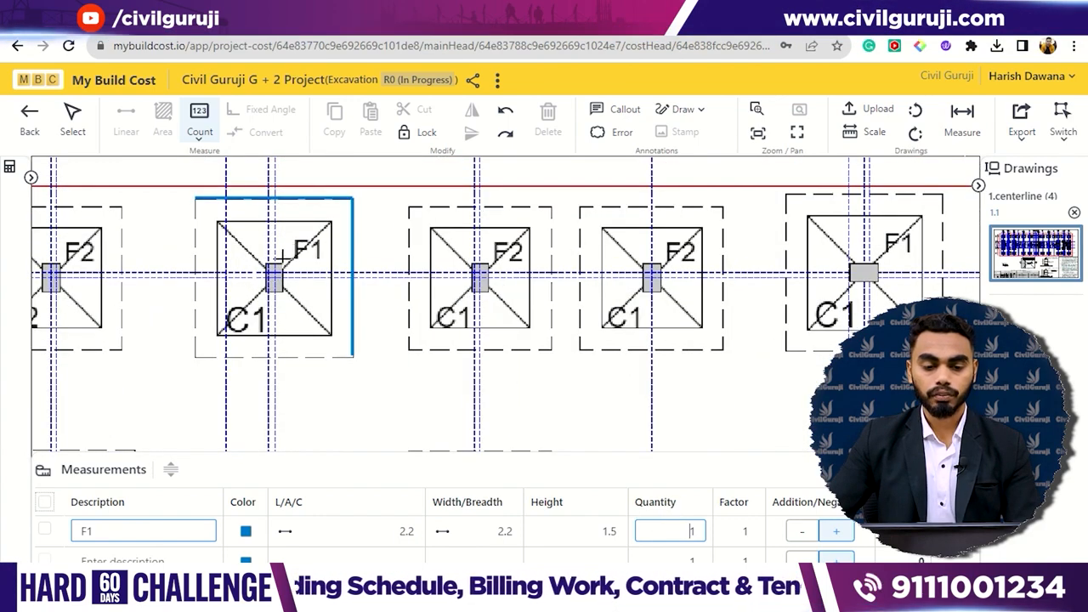
{"action": "left_click", "coordinate": [274, 273]}
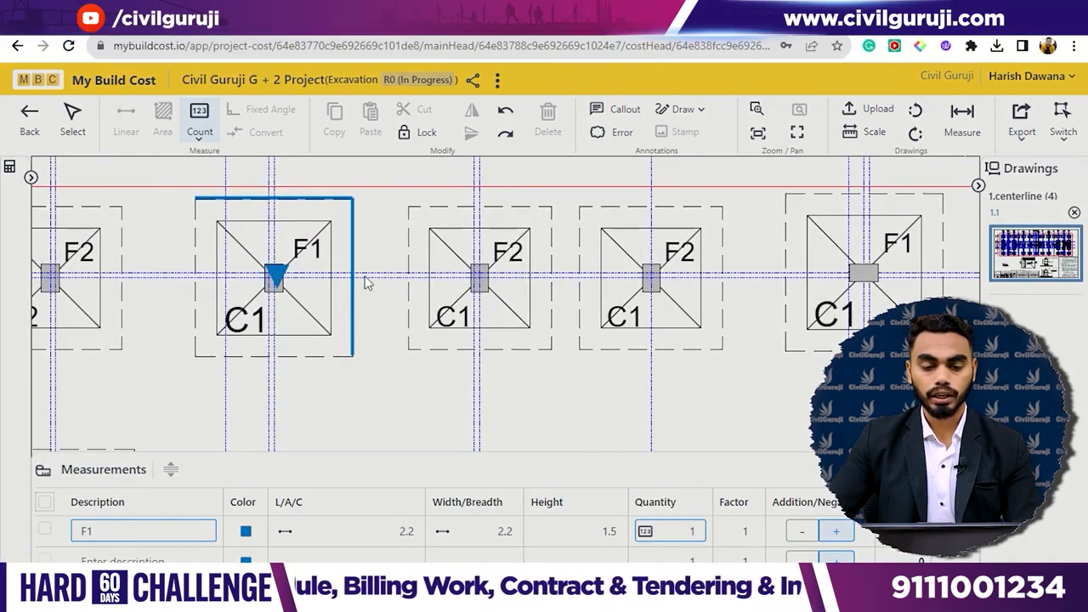
- Add the three remaining F1 footings along the uppermost footing row to the F1 quantity count
{"action": "left_click_drag", "start_coordinate": [196, 381], "coordinate": [386, 378]}
{"action": "mouse_move", "coordinate": [699, 339]}
{"action": "left_mouse_down"}
{"action": "mouse_move", "coordinate": [478, 389]}
{"action": "mouse_move", "coordinate": [306, 404]}
{"action": "left_mouse_up"}
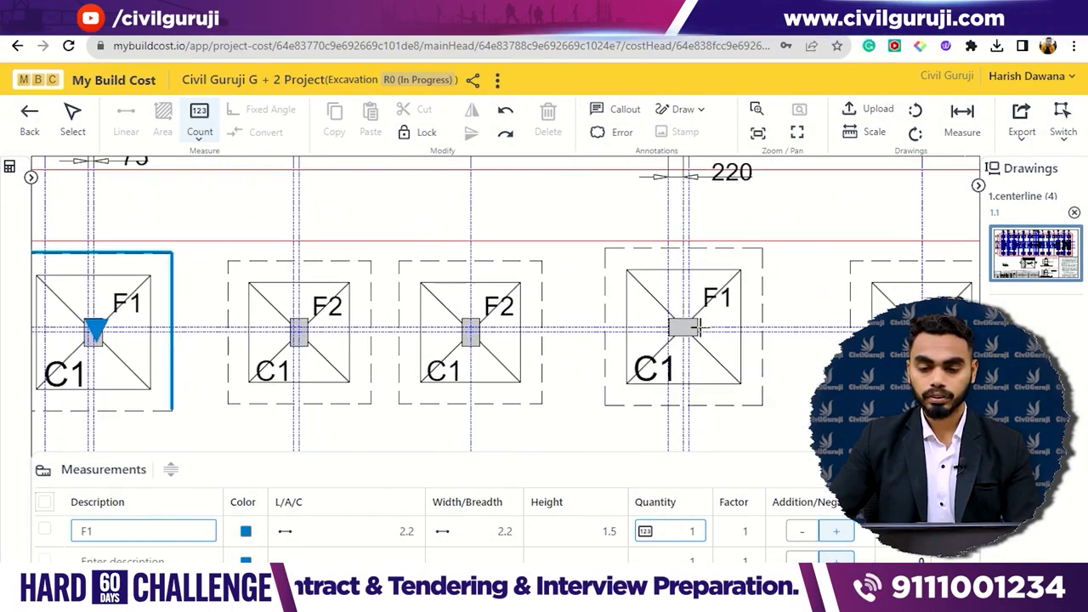
{"action": "left_click", "coordinate": [653, 336]}
{"action": "left_click_drag", "start_coordinate": [803, 311], "coordinate": [585, 313]}
{"action": "left_click", "coordinate": [758, 349]}
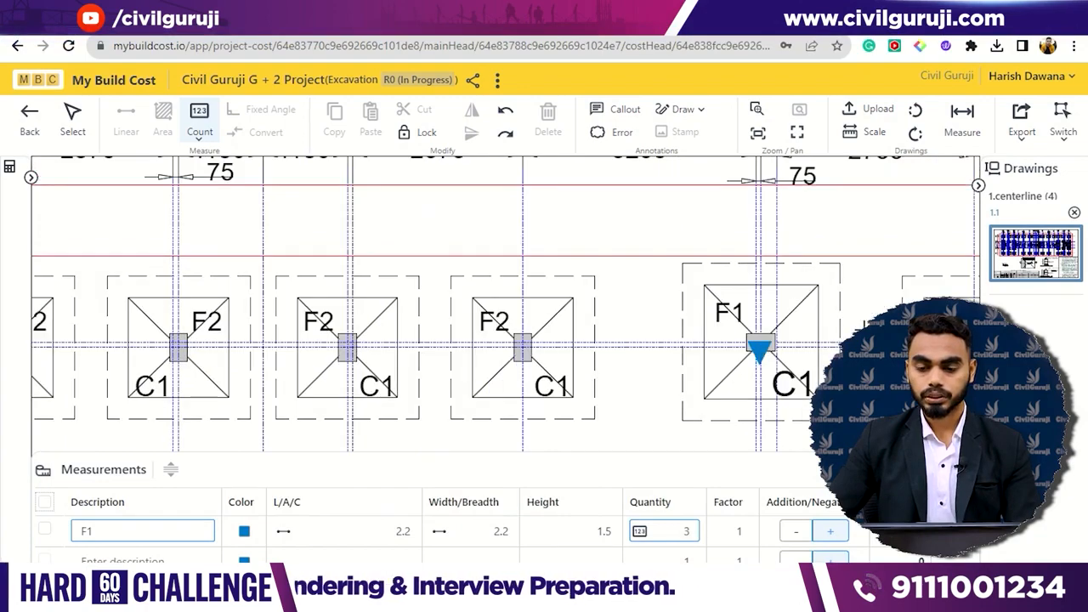
{"action": "left_click_drag", "start_coordinate": [869, 328], "coordinate": [624, 338]}
{"action": "left_click_drag", "start_coordinate": [764, 357], "coordinate": [609, 326]}
{"action": "left_click_drag", "start_coordinate": [925, 311], "coordinate": [760, 307]}
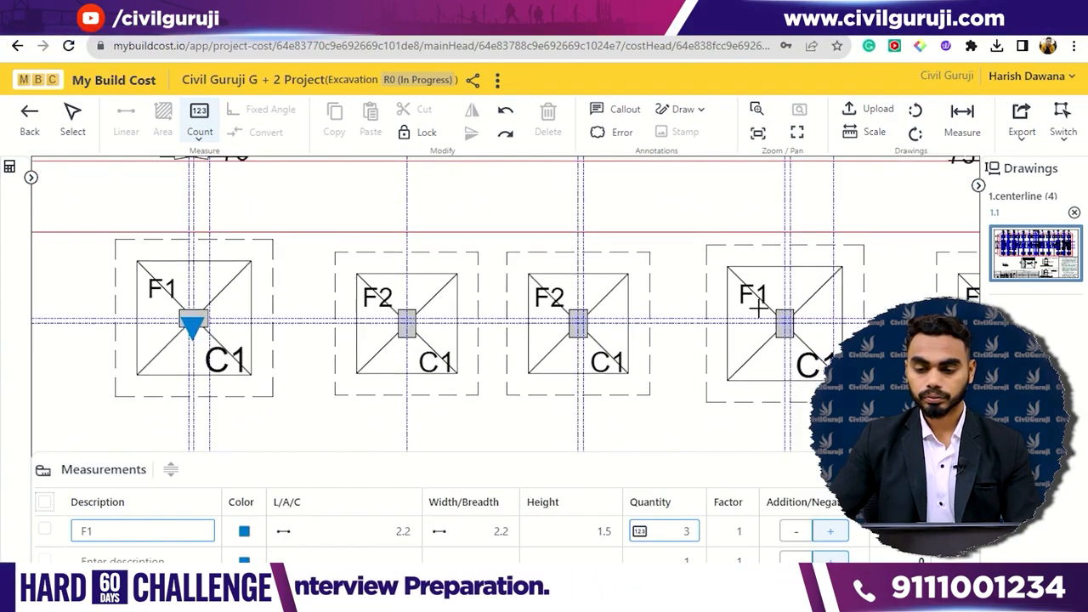
{"action": "left_click", "coordinate": [784, 321]}
- Count the F1 footing at the right end of the second footing row
{"action": "left_click_drag", "start_coordinate": [888, 310], "coordinate": [689, 318]}
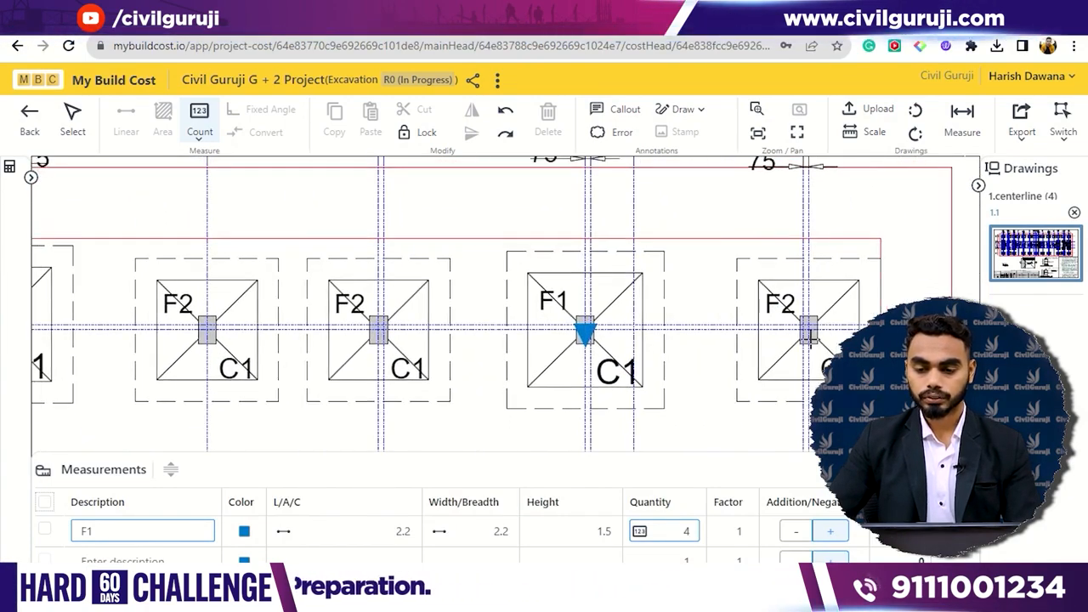
{"action": "scroll", "coordinate": [813, 338], "scroll_direction": "down", "scroll_amount": 1}
{"action": "left_click_drag", "start_coordinate": [799, 347], "coordinate": [811, 230]}
{"action": "left_click_drag", "start_coordinate": [794, 448], "coordinate": [813, 377]}
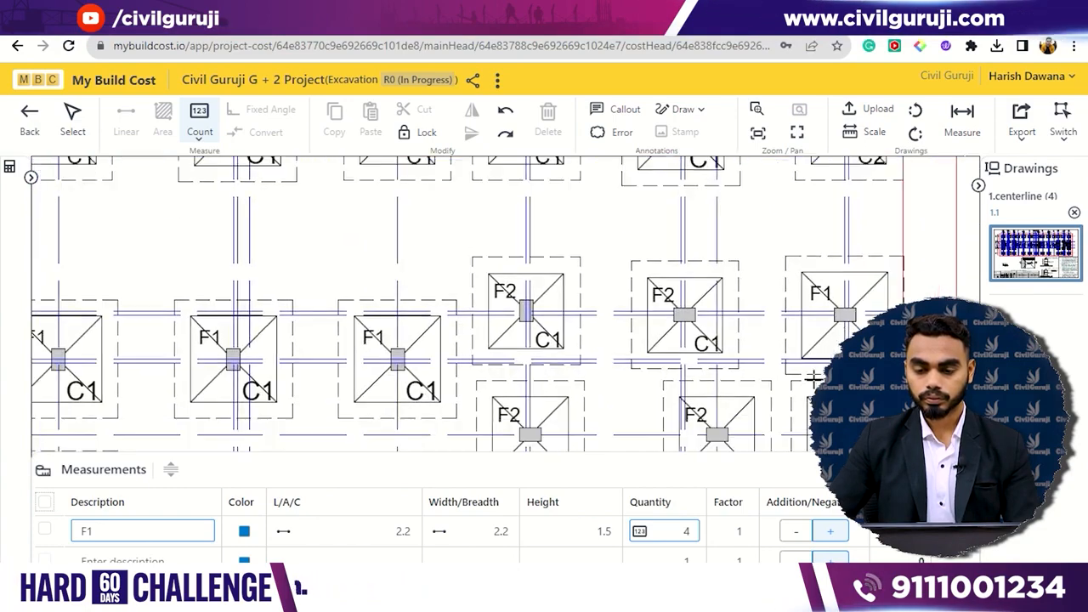
{"action": "left_click", "coordinate": [845, 315]}
- Count six adjacent F1 footings in the middle stretch of the second row, working from right to left
{"action": "mouse_move", "coordinate": [687, 335]}
{"action": "left_mouse_down"}
{"action": "mouse_move", "coordinate": [761, 340]}
{"action": "mouse_move", "coordinate": [850, 305]}
{"action": "left_mouse_up"}
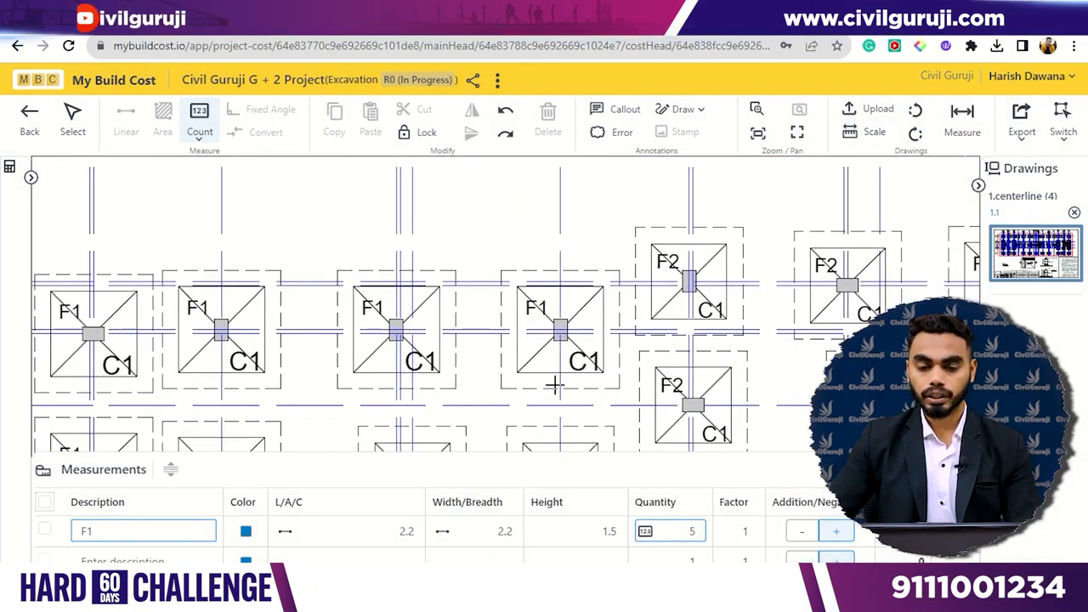
{"action": "left_click", "coordinate": [573, 330]}
{"action": "mouse_move", "coordinate": [395, 333]}
{"action": "left_mouse_down"}
{"action": "mouse_move", "coordinate": [407, 346]}
{"action": "mouse_move", "coordinate": [560, 323]}
{"action": "left_mouse_up"}
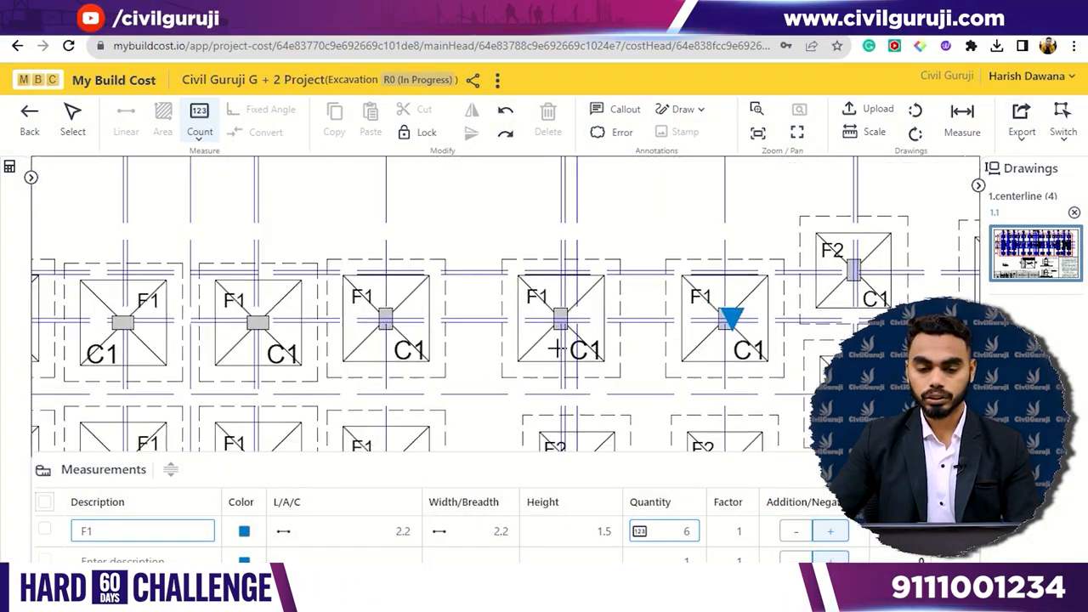
{"action": "left_click", "coordinate": [565, 322]}
{"action": "left_click_drag", "start_coordinate": [394, 355], "coordinate": [619, 314]}
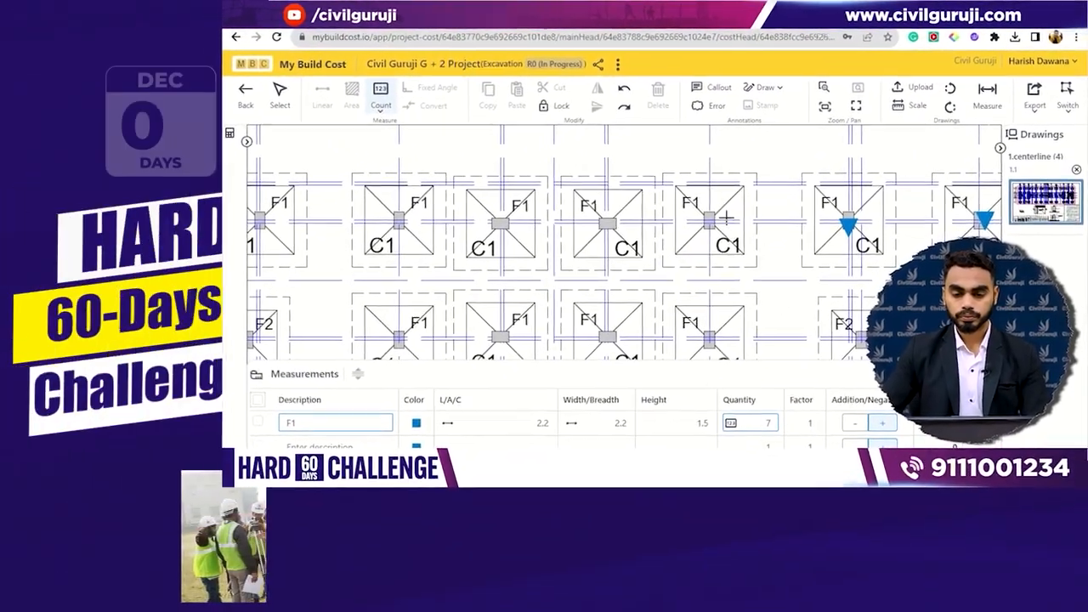
{"action": "left_click", "coordinate": [630, 272]}
{"action": "left_click", "coordinate": [639, 214]}
{"action": "left_click", "coordinate": [532, 213]}
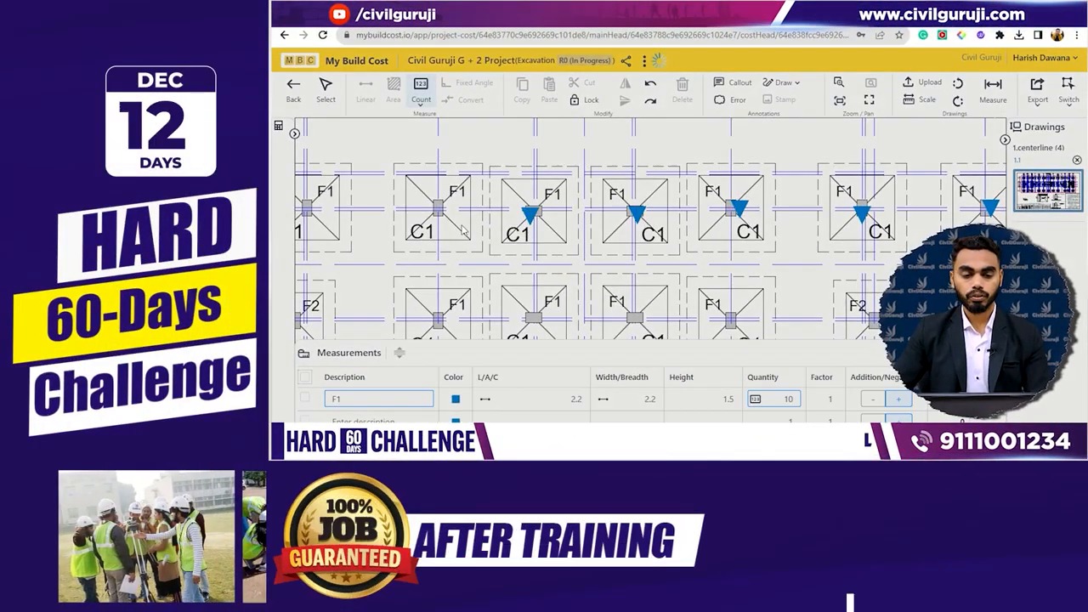
{"action": "left_click", "coordinate": [445, 208]}
- Count the last three F1 footings of the second row, including the one at its left end
{"action": "left_click_drag", "start_coordinate": [456, 269], "coordinate": [745, 221]}
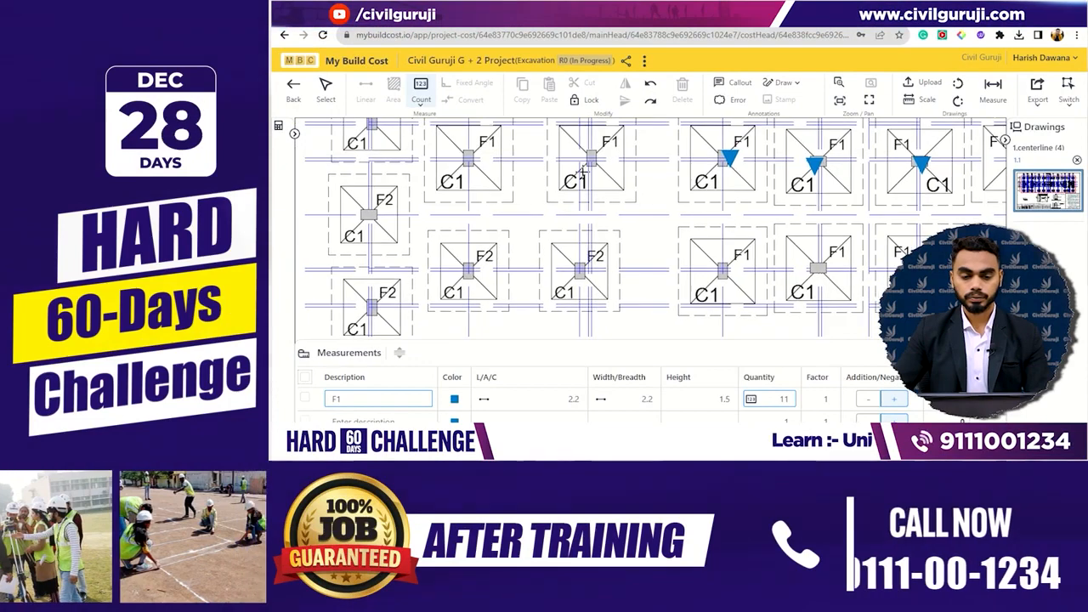
{"action": "left_click", "coordinate": [591, 160]}
{"action": "left_click", "coordinate": [479, 160]}
{"action": "left_click_drag", "start_coordinate": [522, 214], "coordinate": [524, 222]}
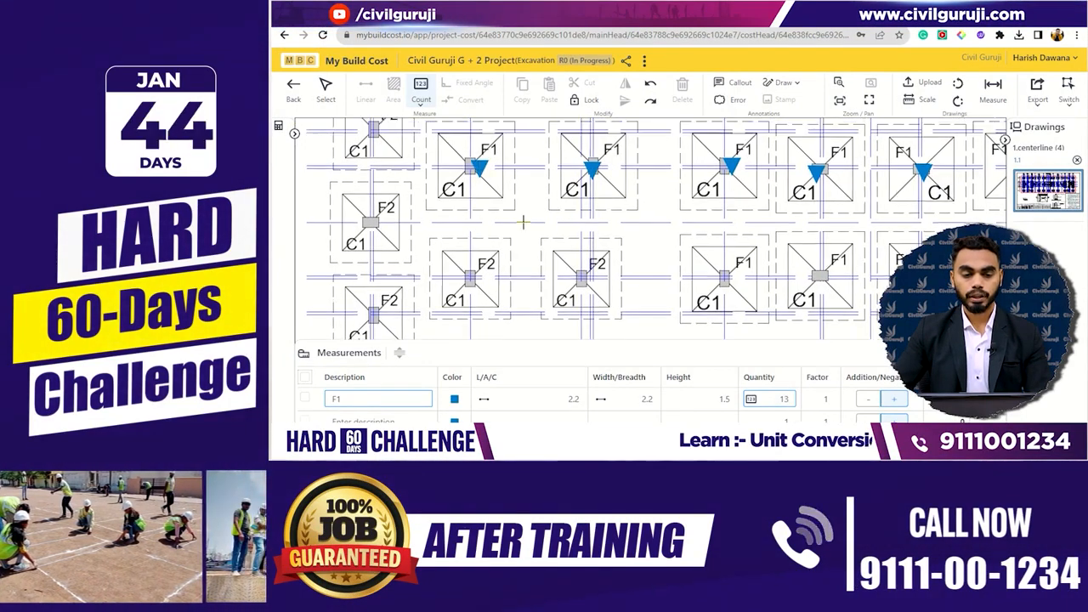
{"action": "left_click_drag", "start_coordinate": [630, 272], "coordinate": [807, 293]}
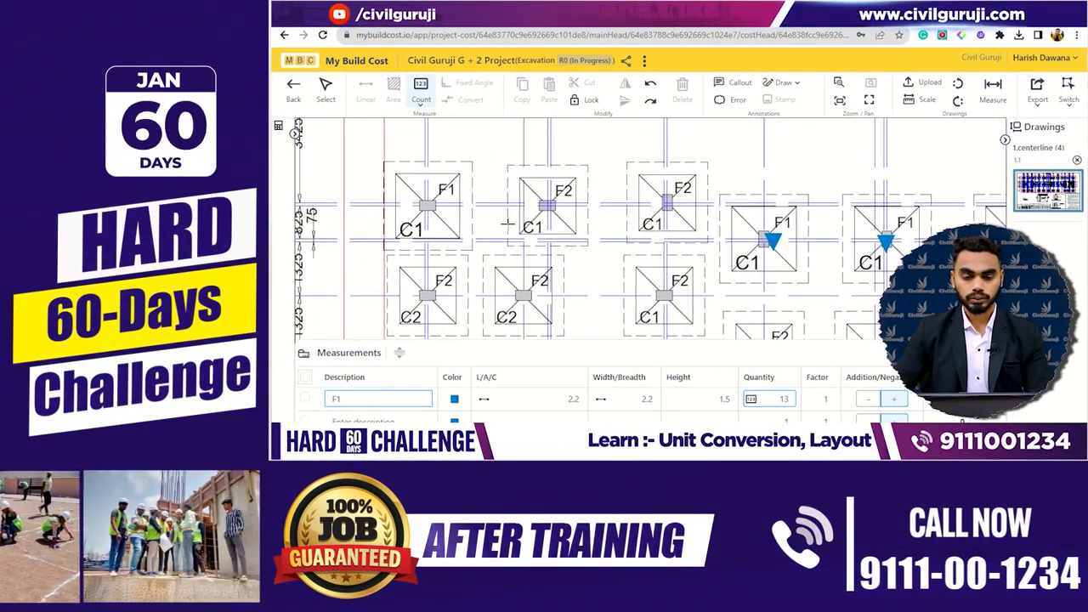
{"action": "left_click", "coordinate": [431, 207]}
- Complete the F1 count with the four F1 footings in the lower middle row and the two in the bottom row
{"action": "mouse_move", "coordinate": [663, 280]}
{"action": "left_mouse_down"}
{"action": "mouse_move", "coordinate": [655, 218]}
{"action": "mouse_move", "coordinate": [565, 246]}
{"action": "left_mouse_up"}
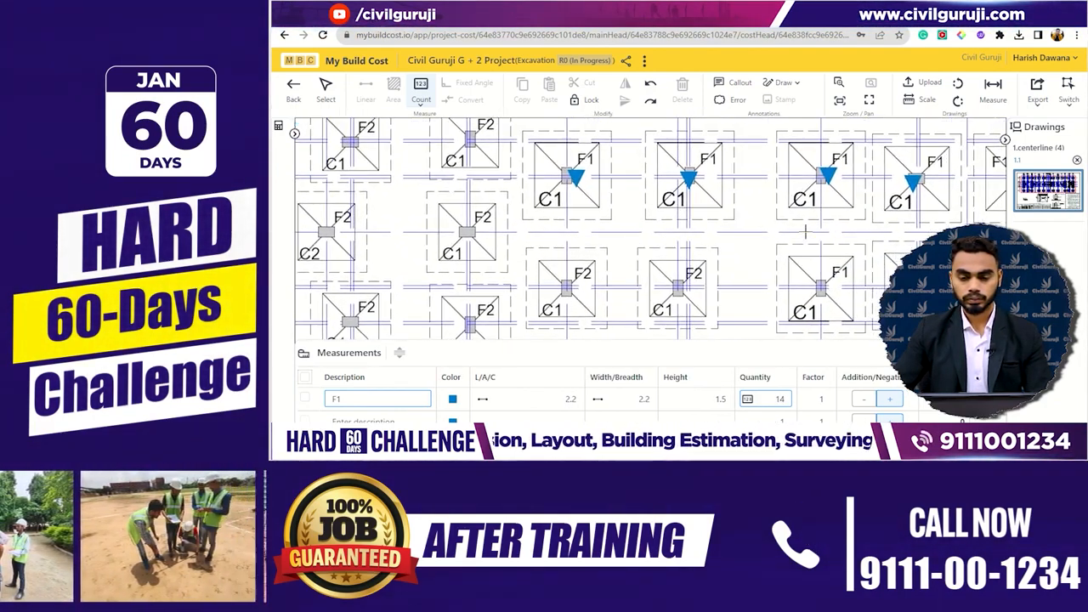
{"action": "left_click", "coordinate": [692, 307]}
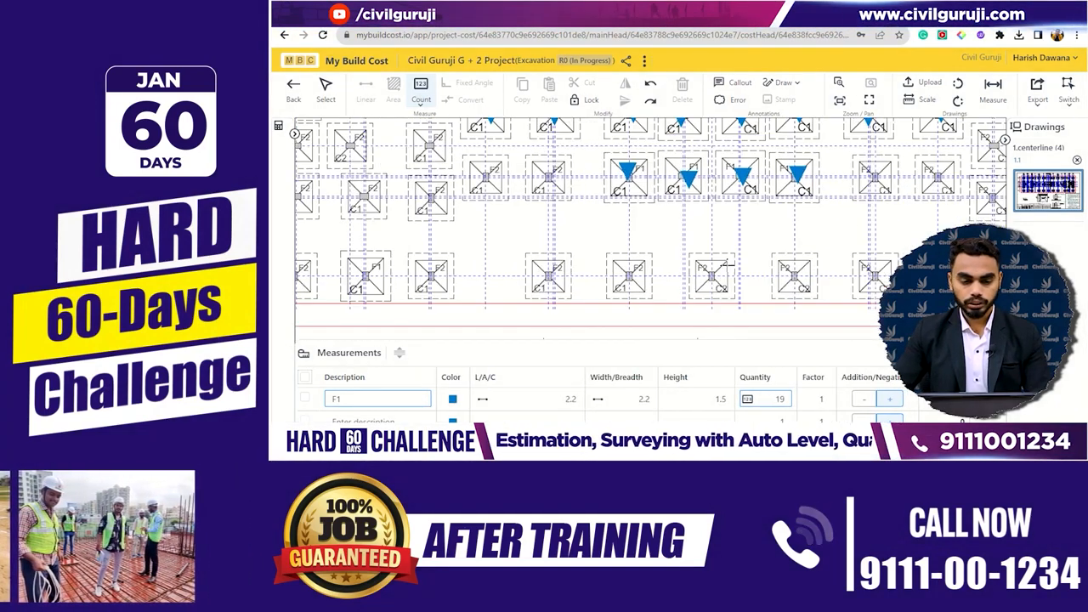
{"action": "left_click_drag", "start_coordinate": [797, 254], "coordinate": [870, 205]}
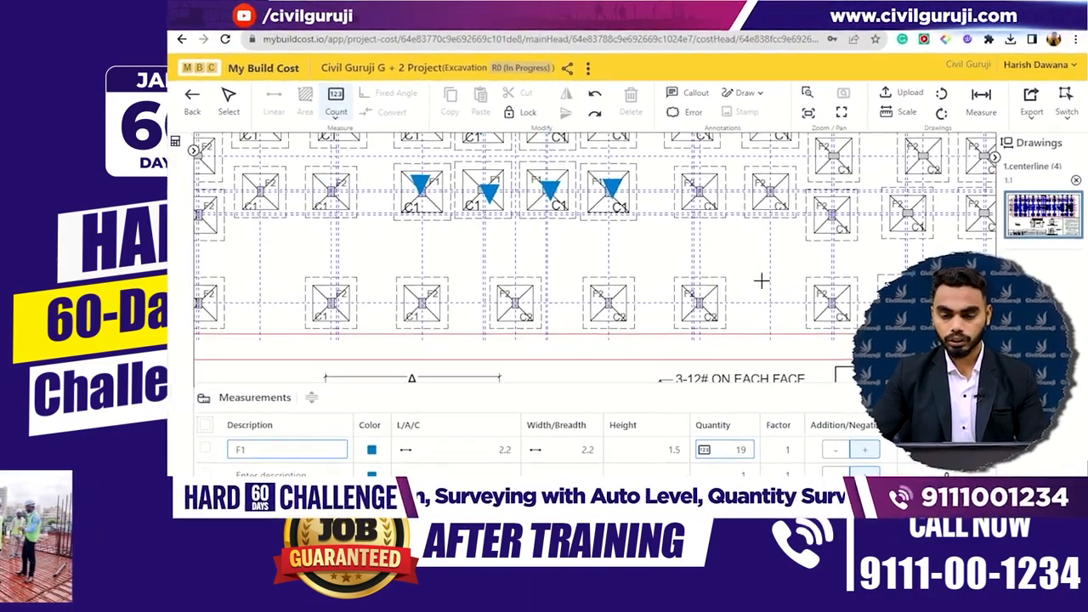
{"action": "left_click_drag", "start_coordinate": [671, 290], "coordinate": [755, 274]}
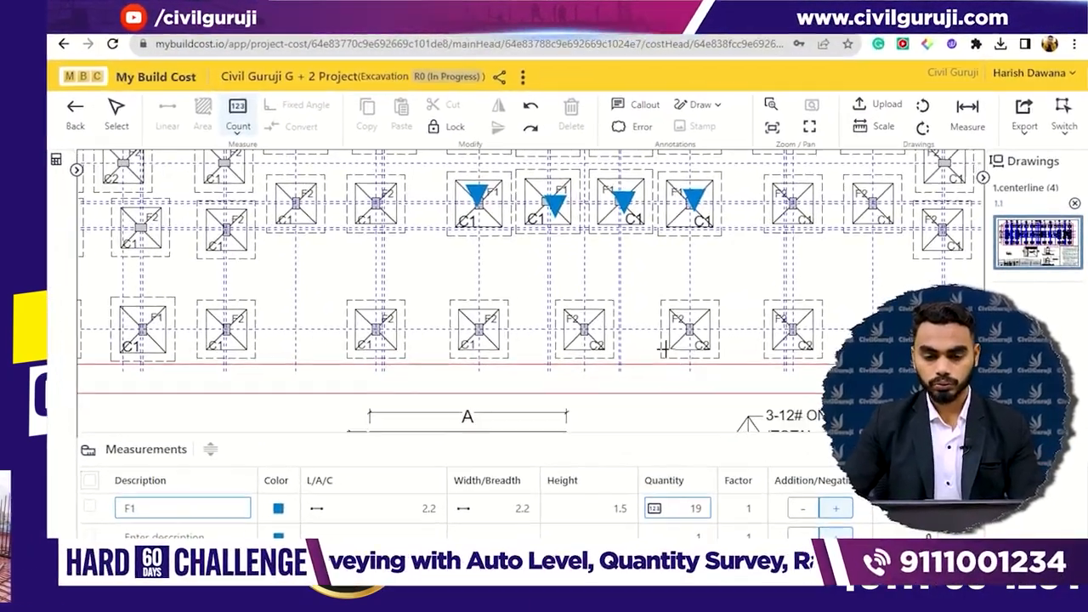
{"action": "left_click_drag", "start_coordinate": [618, 342], "coordinate": [752, 331]}
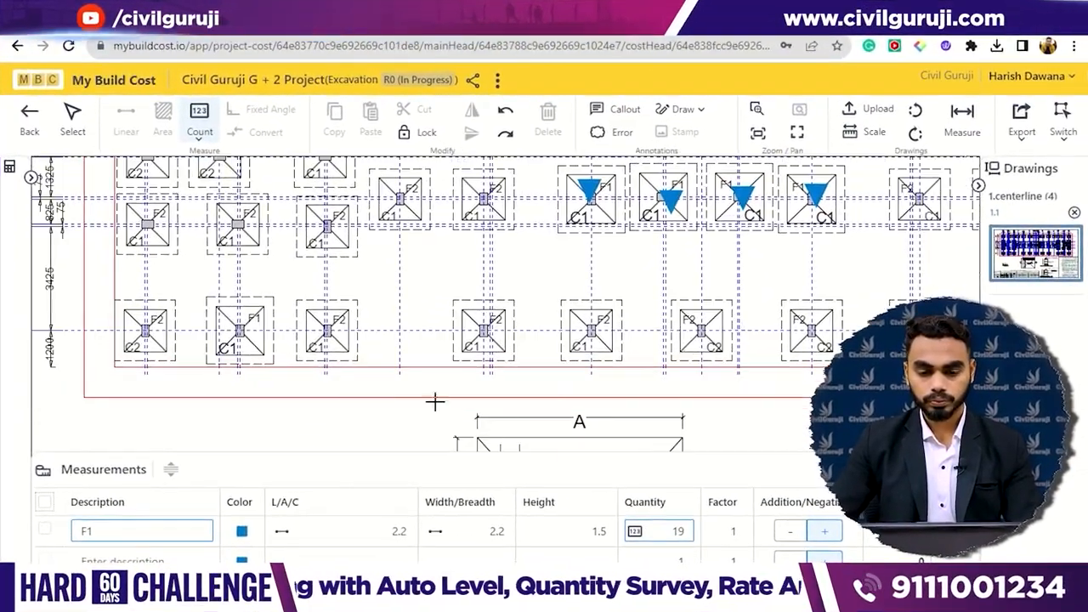
{"action": "left_click_drag", "start_coordinate": [476, 347], "coordinate": [623, 348]}
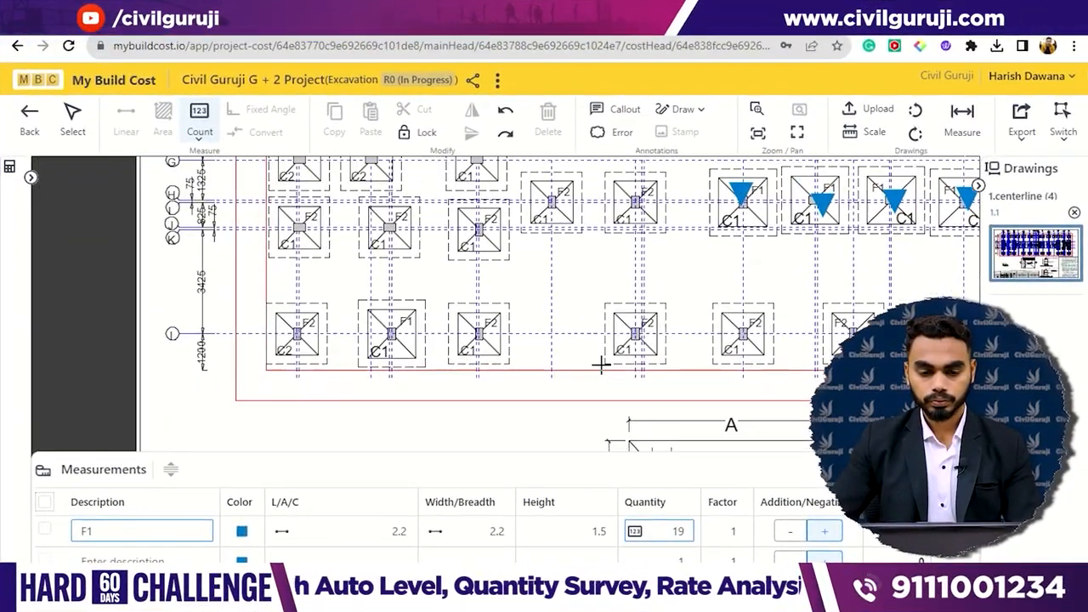
{"action": "left_click", "coordinate": [391, 331]}
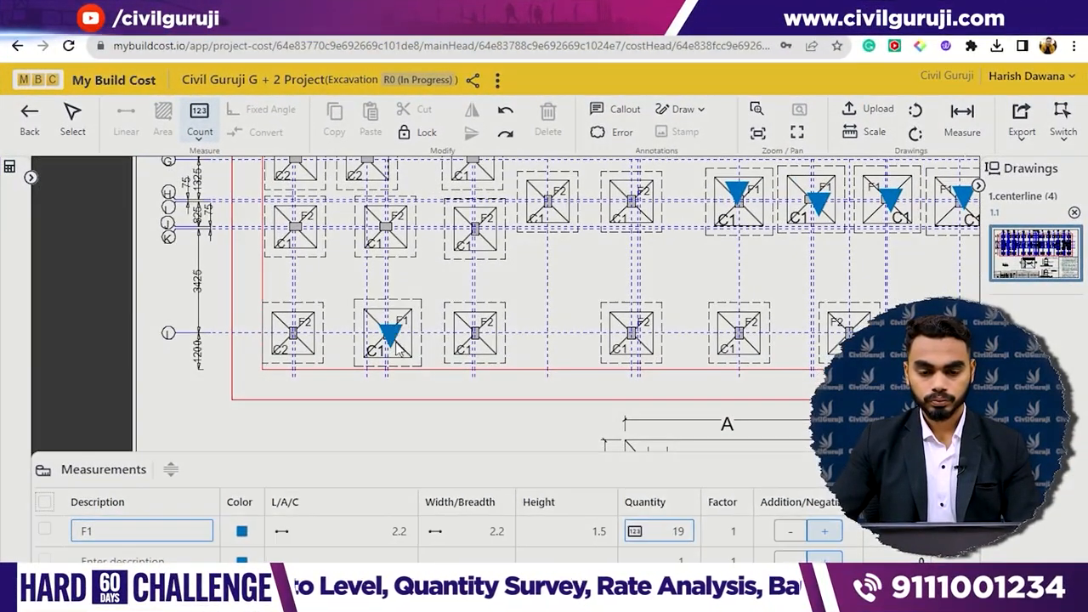
- Describe the second Excavation measurement row as F2
{"action": "scroll", "coordinate": [586, 343], "scroll_direction": "down", "scroll_amount": 4}
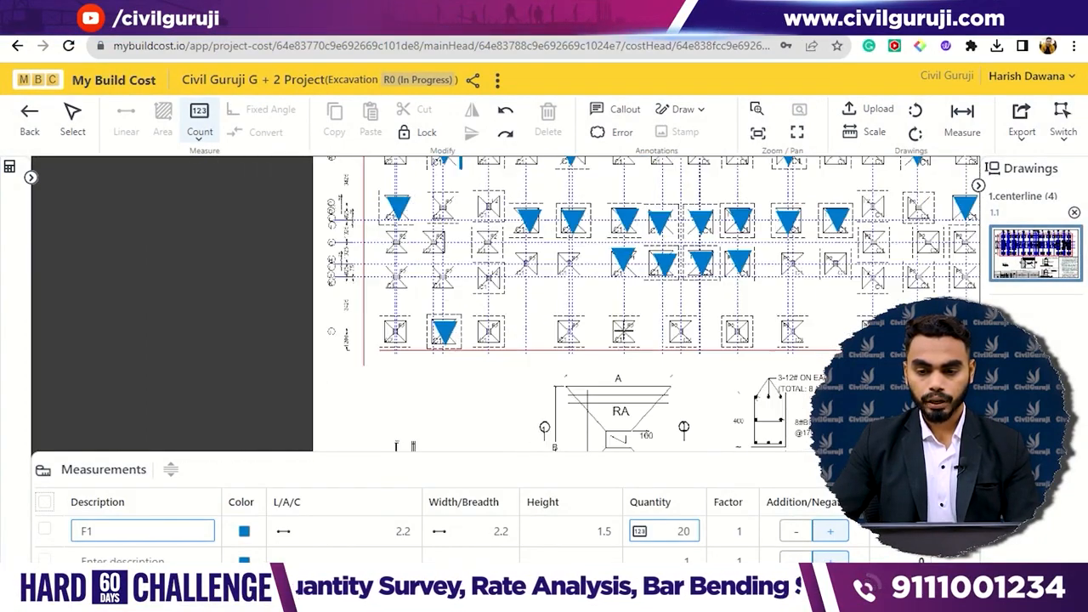
{"action": "scroll", "coordinate": [710, 289], "scroll_direction": "down", "scroll_amount": 3}
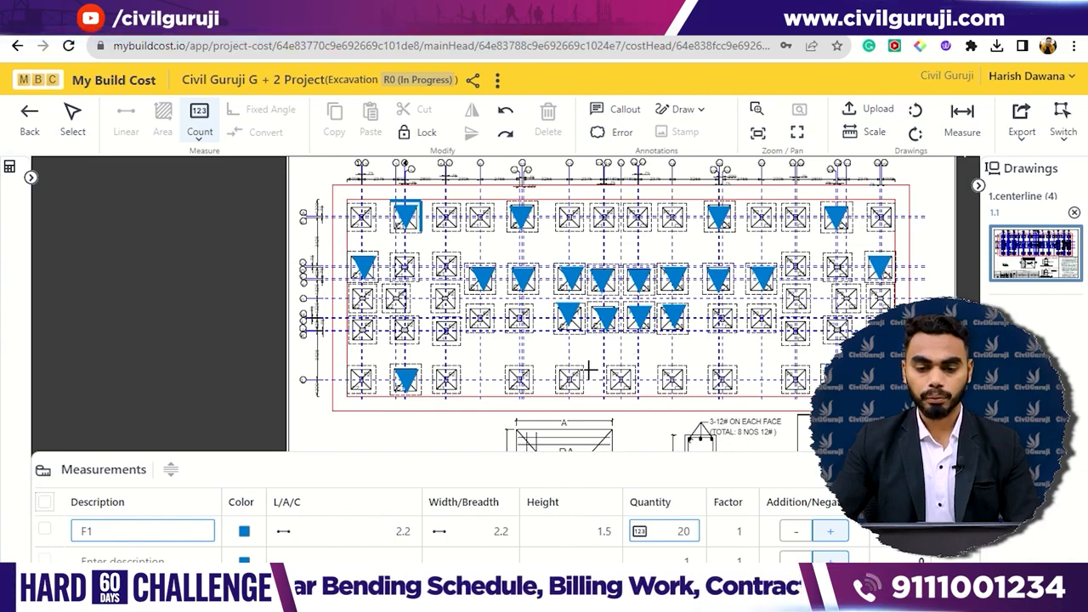
{"action": "left_click", "coordinate": [155, 561]}
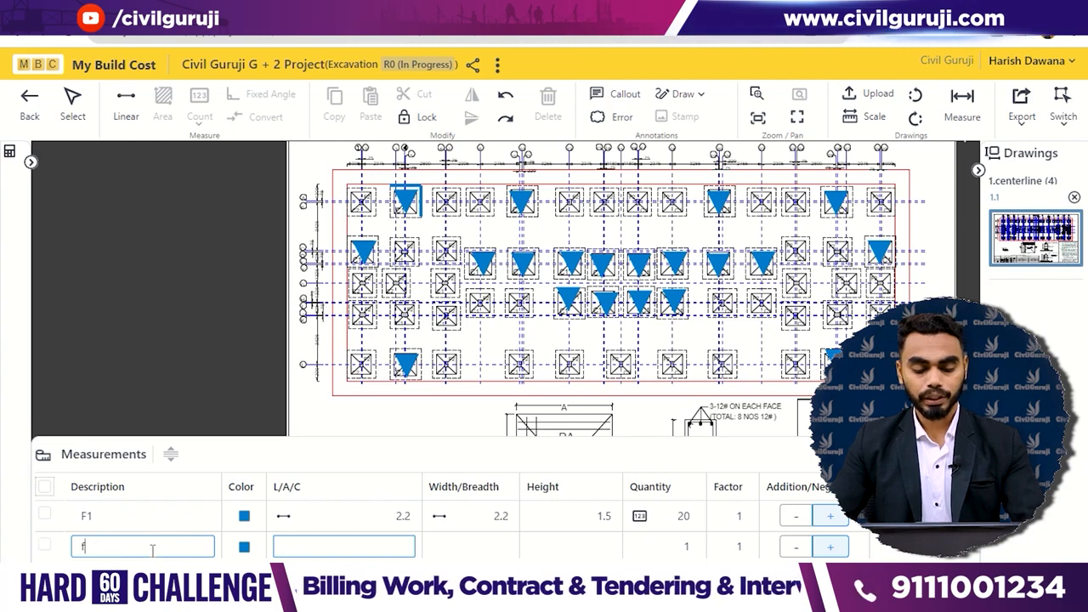
{"action": "type", "text": "f2"}
{"action": "key", "text": "BackSpace"}
{"action": "key", "text": "BackSpace"}
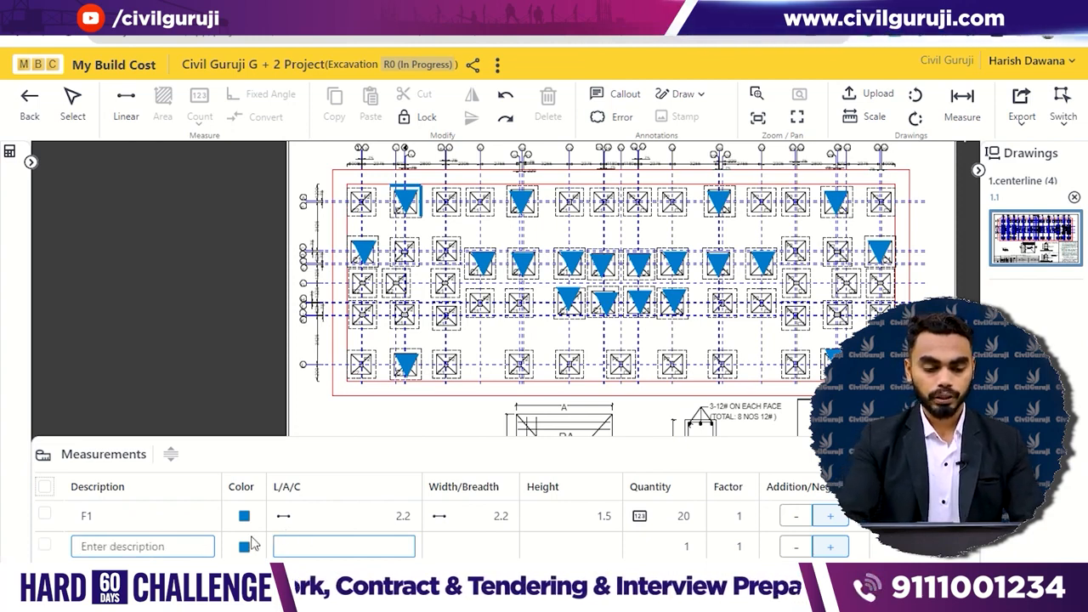
{"action": "type", "text": "F2"}
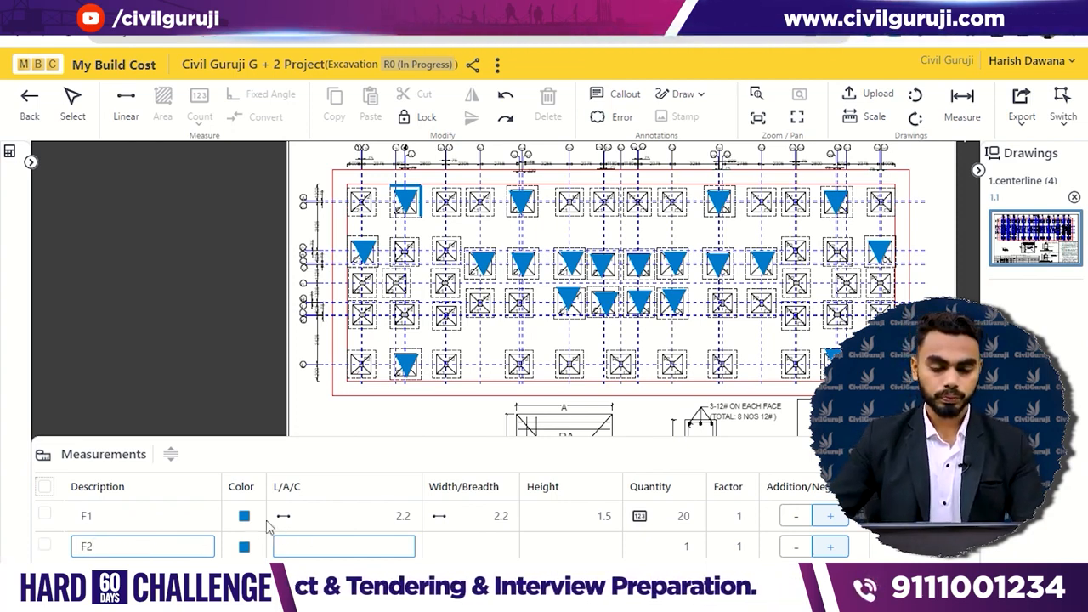
- Trace the F2 excavation length along the upper dashed edge of the first F2 footing in the top row
{"action": "left_click", "coordinate": [310, 547]}
{"action": "scroll", "coordinate": [425, 166], "scroll_direction": "up", "scroll_amount": 6}
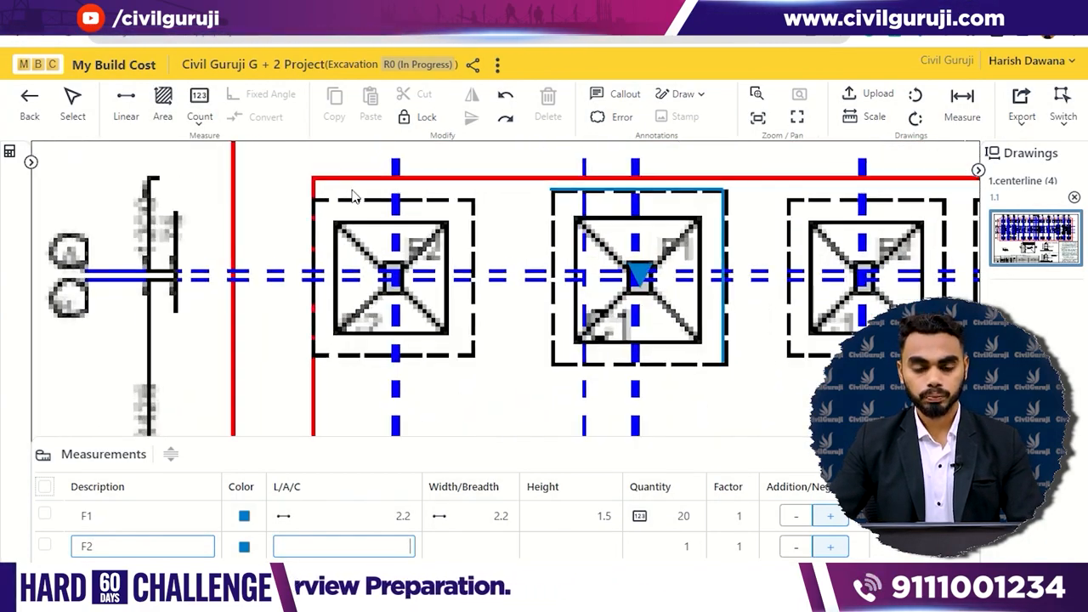
{"action": "scroll", "coordinate": [366, 228], "scroll_direction": "up", "scroll_amount": 1}
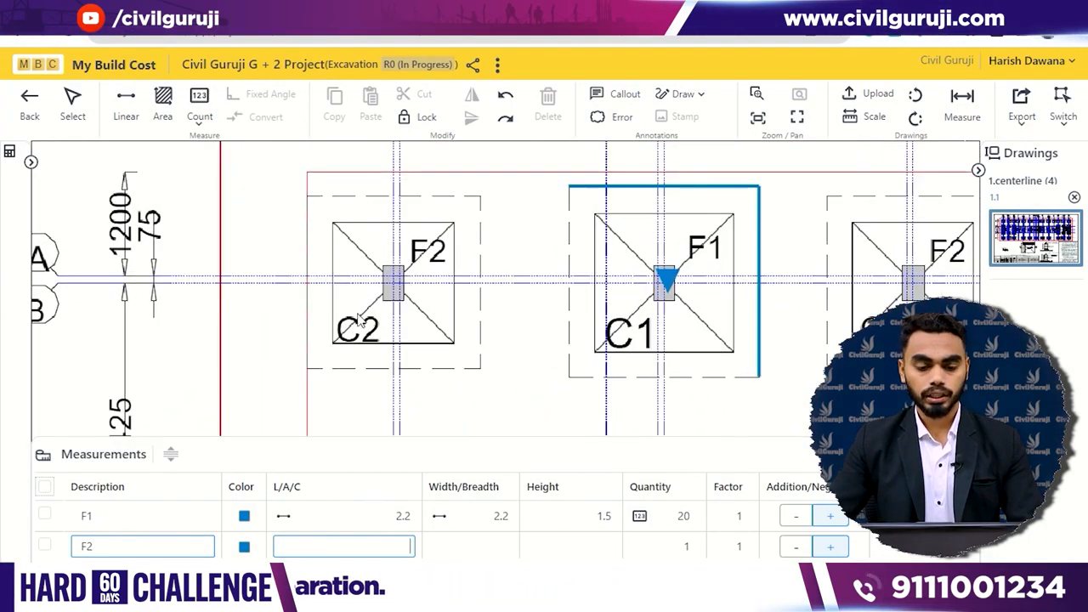
{"action": "left_click", "coordinate": [125, 99]}
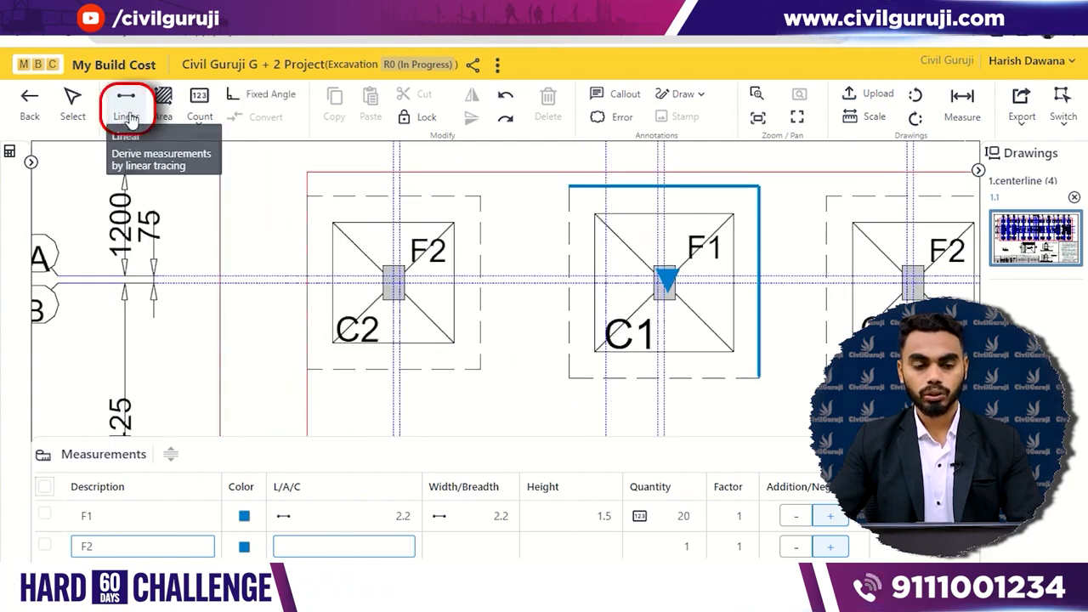
{"action": "left_click", "coordinate": [308, 195]}
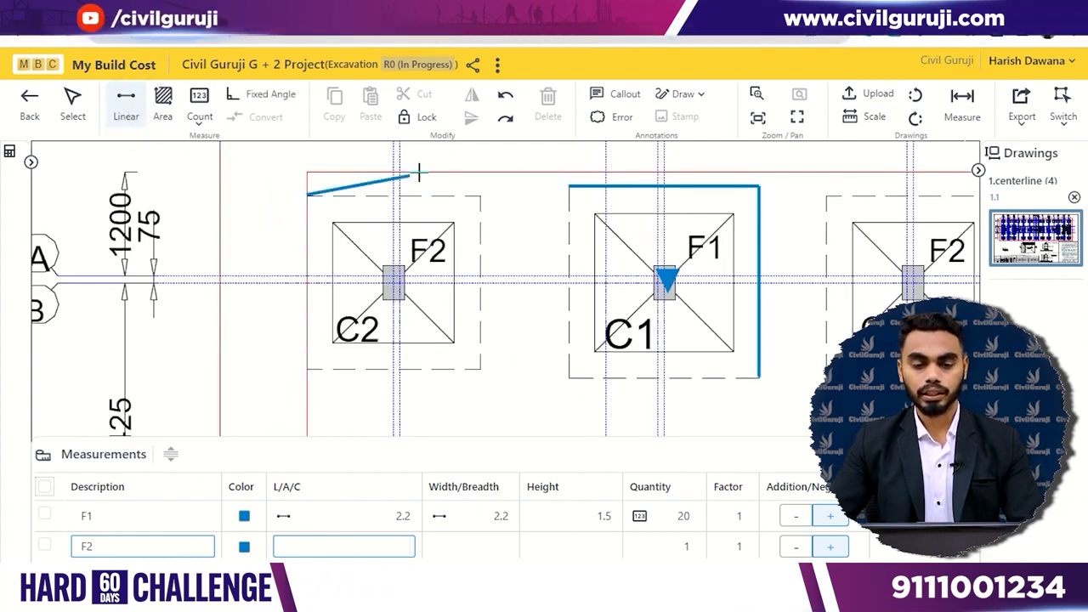
{"action": "left_click", "coordinate": [478, 196]}
{"action": "key", "text": "Return"}
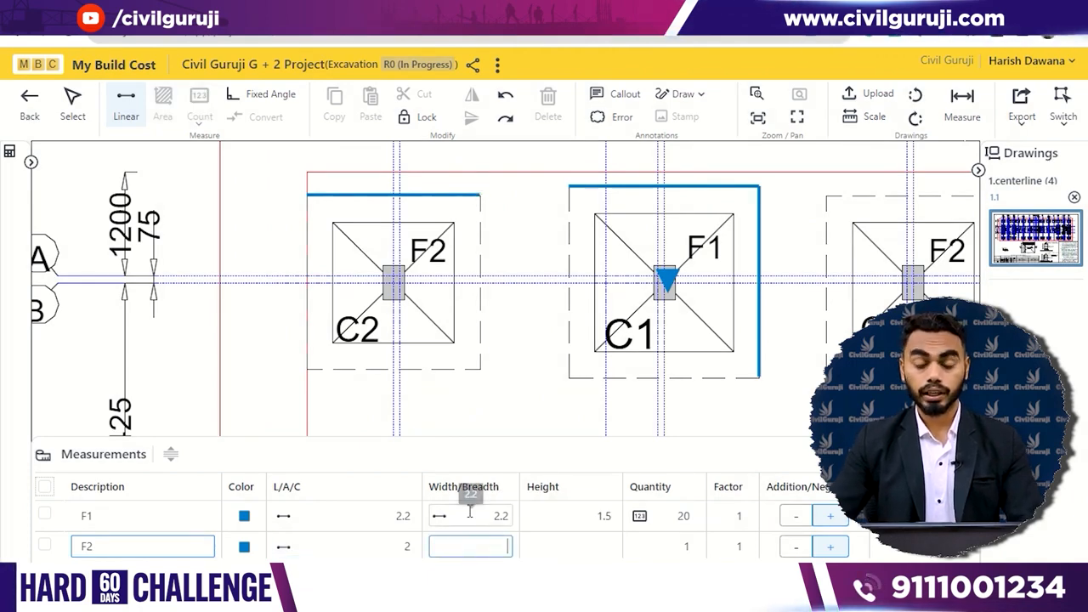
- Trace the F2 excavation width along the right dashed edge of the same footing and set the height to 1.5
{"action": "left_click", "coordinate": [481, 198]}
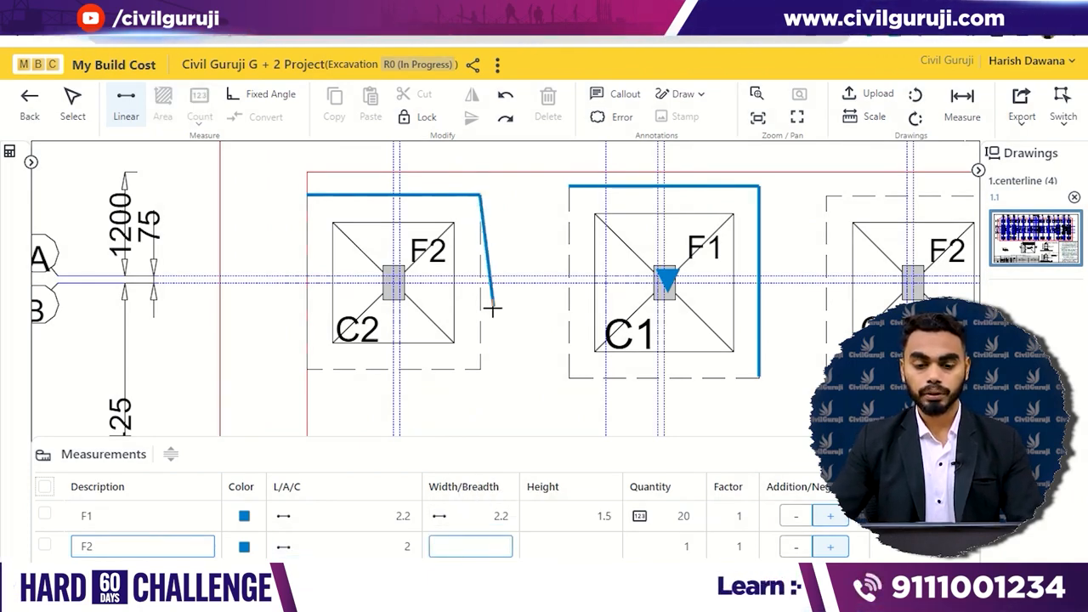
{"action": "left_click", "coordinate": [482, 368]}
{"action": "key", "text": "Return"}
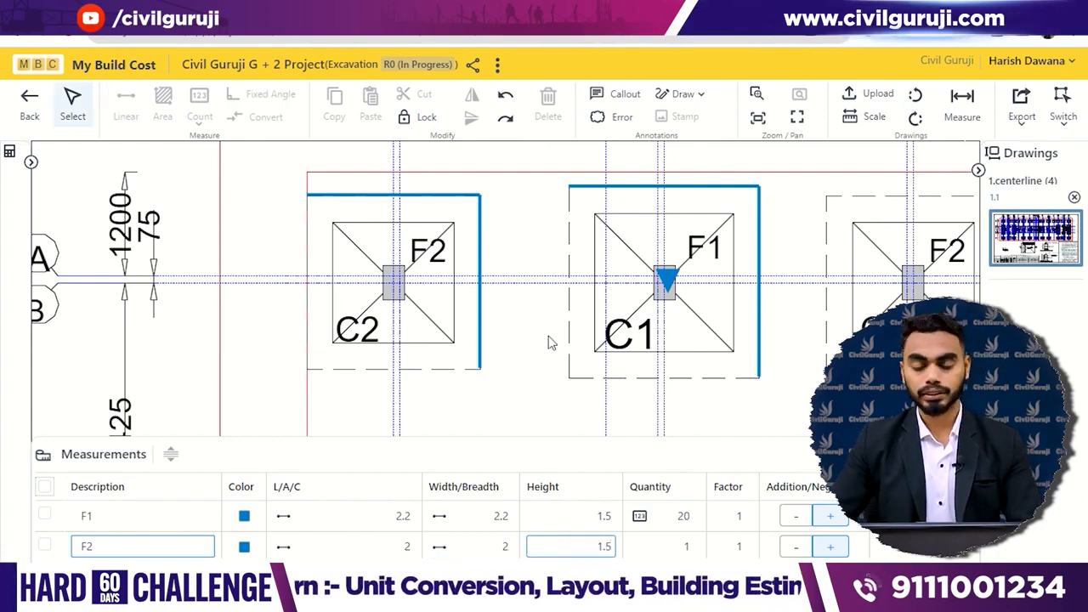
- Set the F2 row's colour to green and choose the circle symbol for counting its quantity
{"action": "left_click", "coordinate": [649, 544]}
{"action": "scroll", "coordinate": [595, 298], "scroll_direction": "down", "scroll_amount": 5}
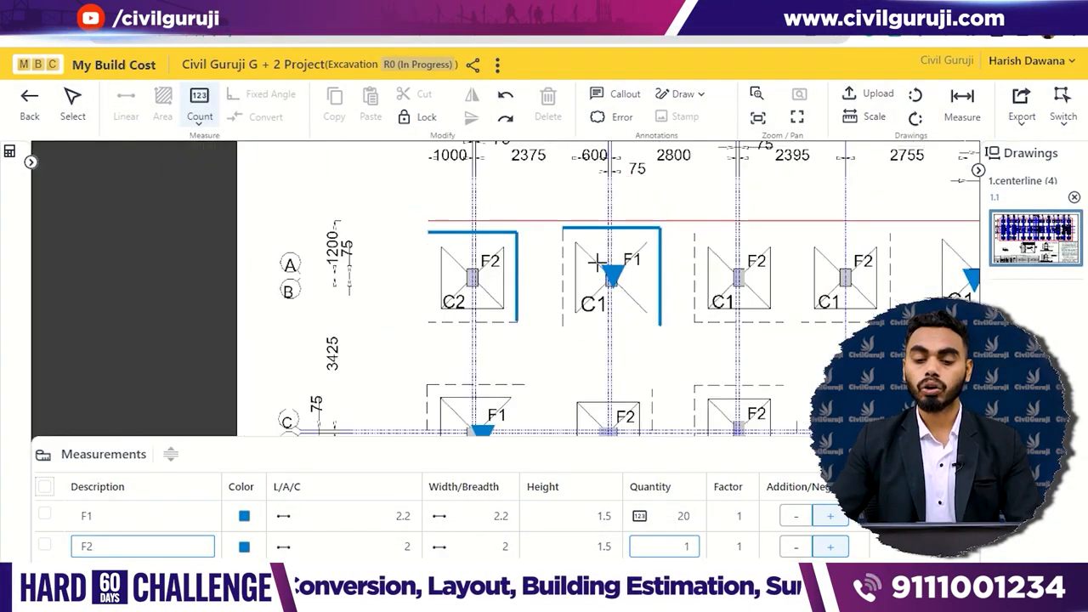
{"action": "scroll", "coordinate": [656, 249], "scroll_direction": "down", "scroll_amount": 5}
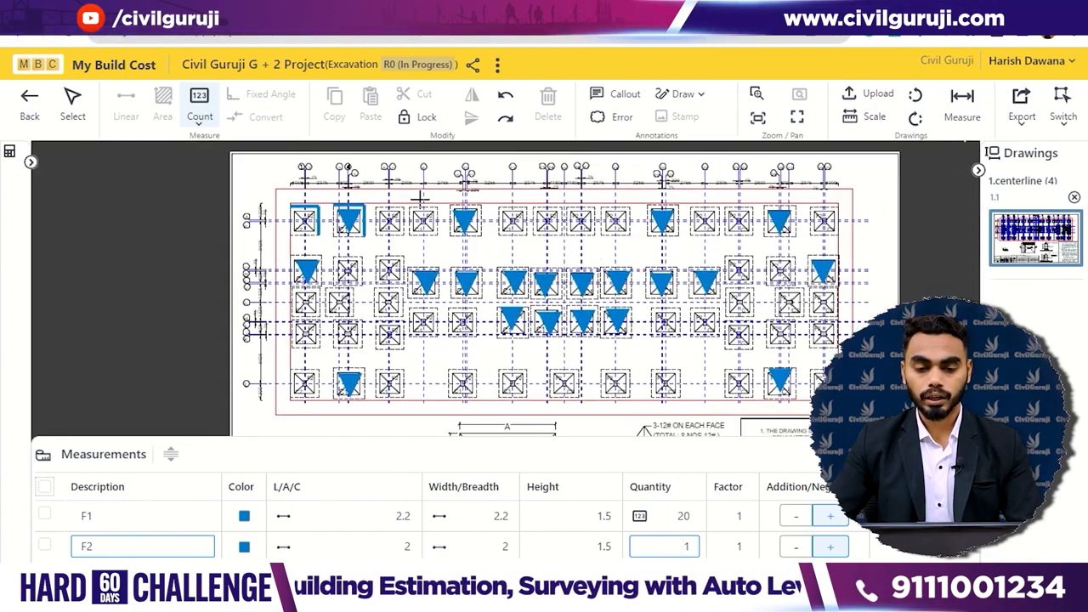
{"action": "scroll", "coordinate": [416, 228], "scroll_direction": "up", "scroll_amount": 1}
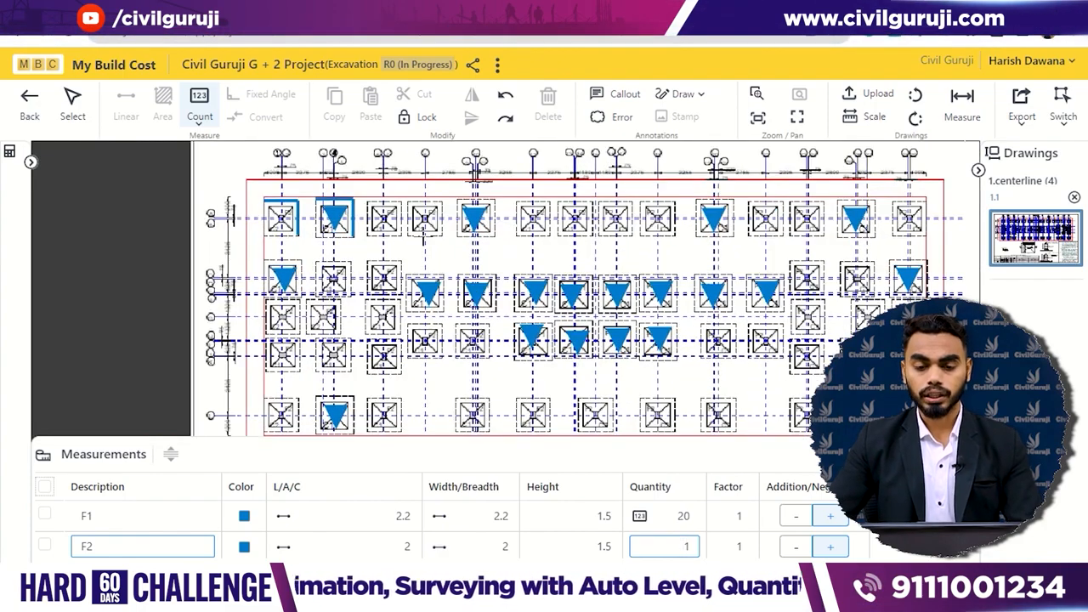
{"action": "left_click", "coordinate": [243, 547]}
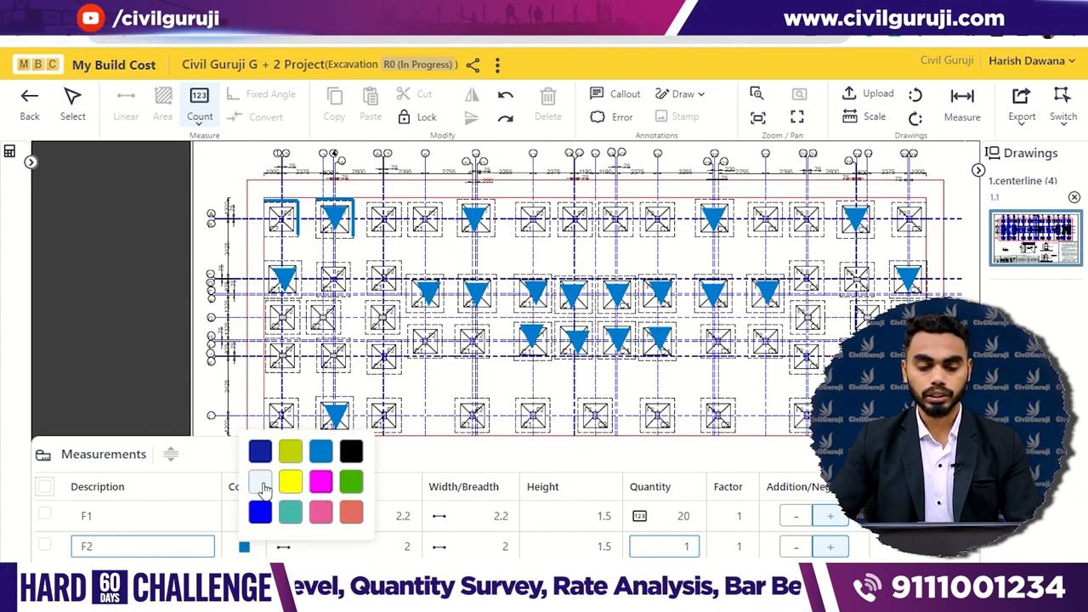
{"action": "left_click", "coordinate": [349, 482]}
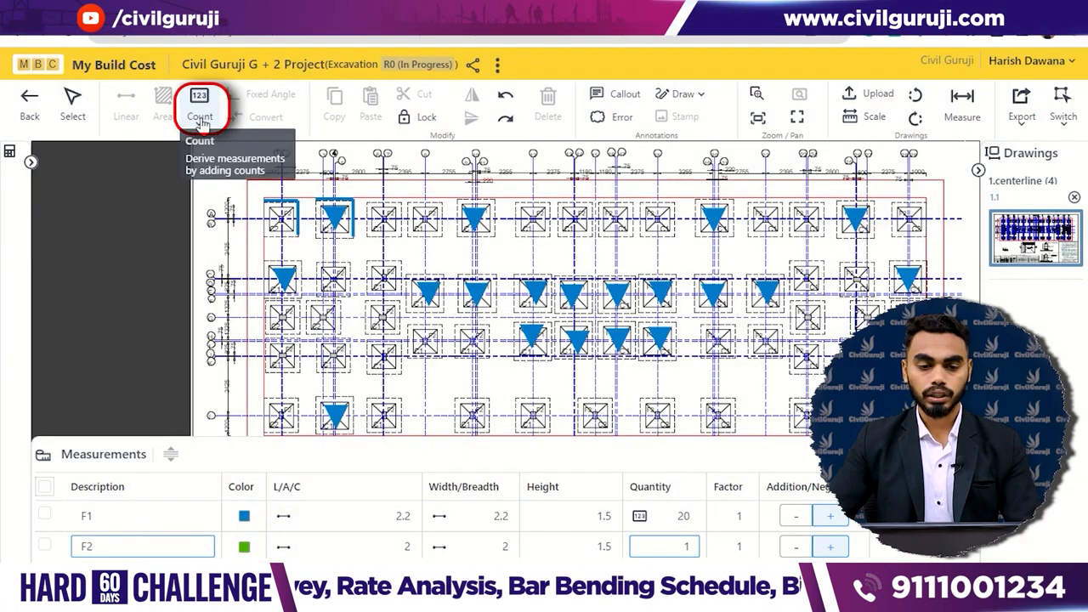
{"action": "left_click", "coordinate": [201, 119]}
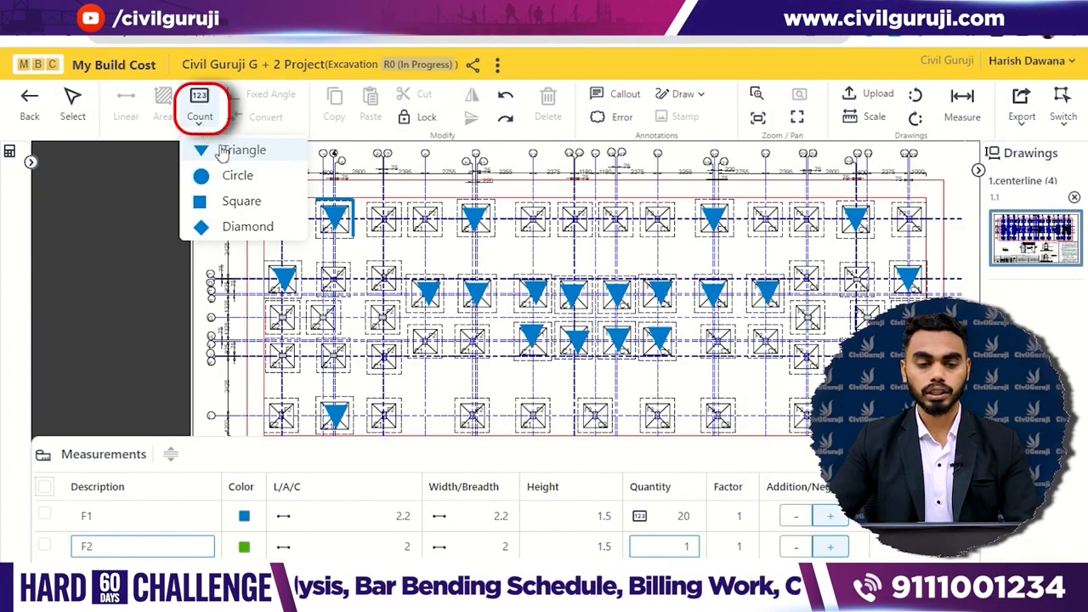
{"action": "left_click", "coordinate": [229, 175]}
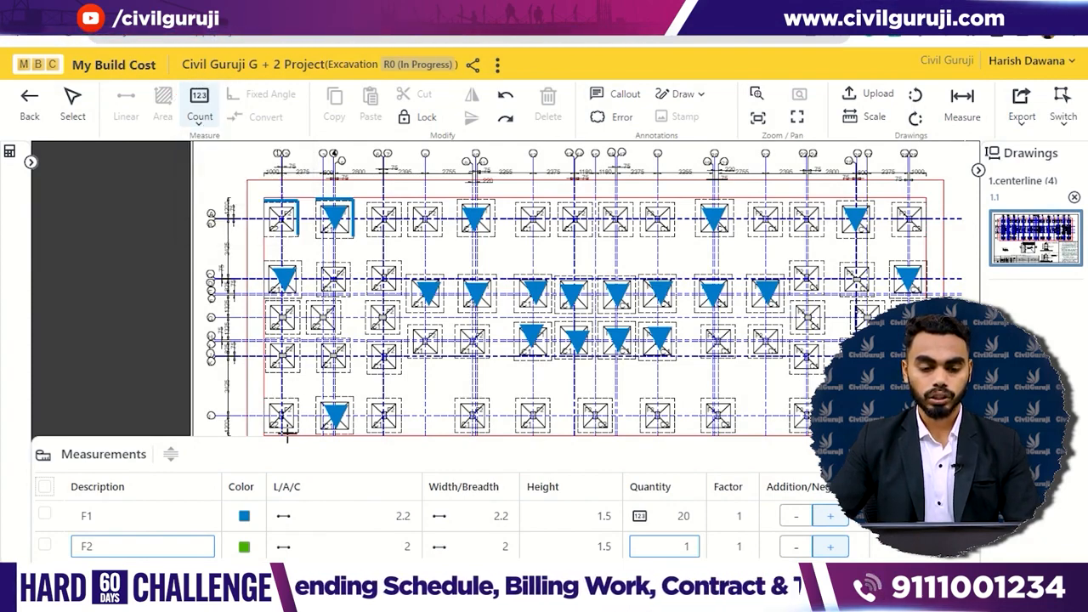
- Count the first six F2 footings of the top row, working from left to right and skipping the F1 footings
{"action": "scroll", "coordinate": [392, 234], "scroll_direction": "up", "scroll_amount": 5}
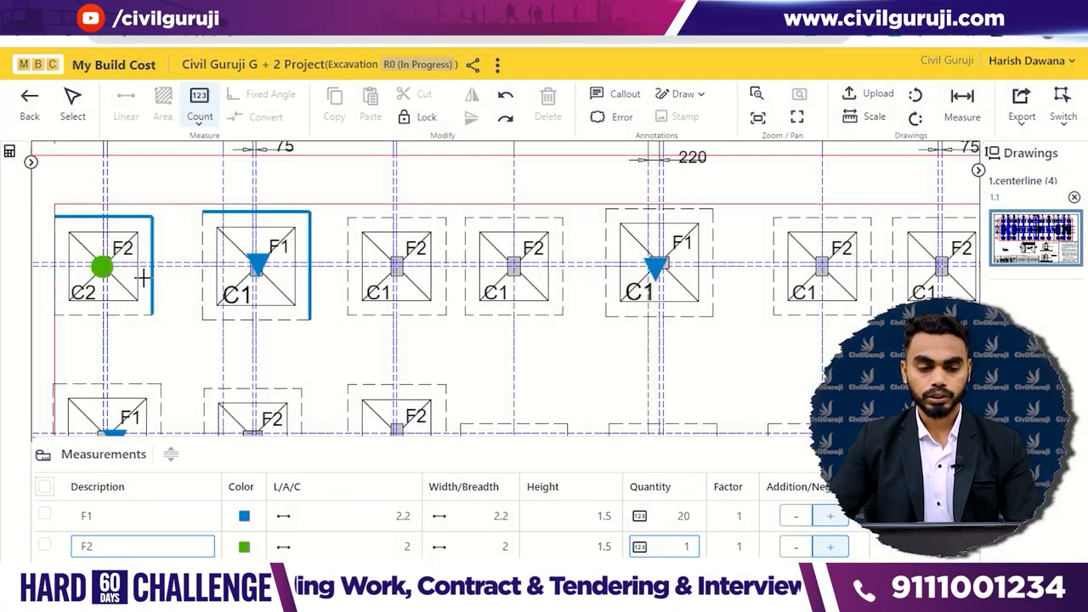
{"action": "left_click", "coordinate": [396, 265]}
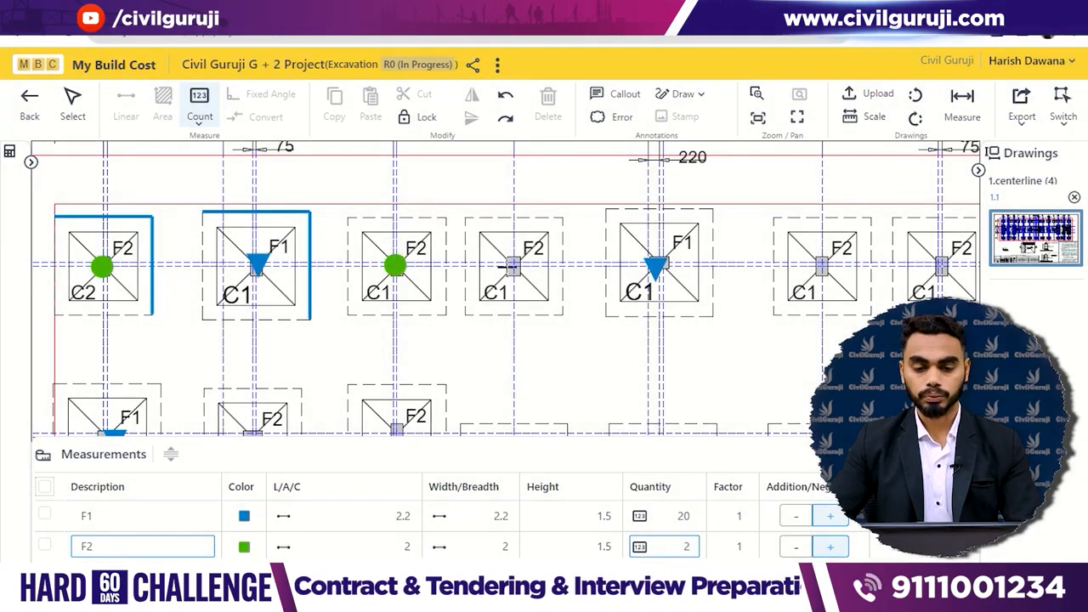
{"action": "left_click", "coordinate": [508, 266]}
{"action": "left_click_drag", "start_coordinate": [705, 235], "coordinate": [540, 263]}
{"action": "left_click", "coordinate": [651, 292]}
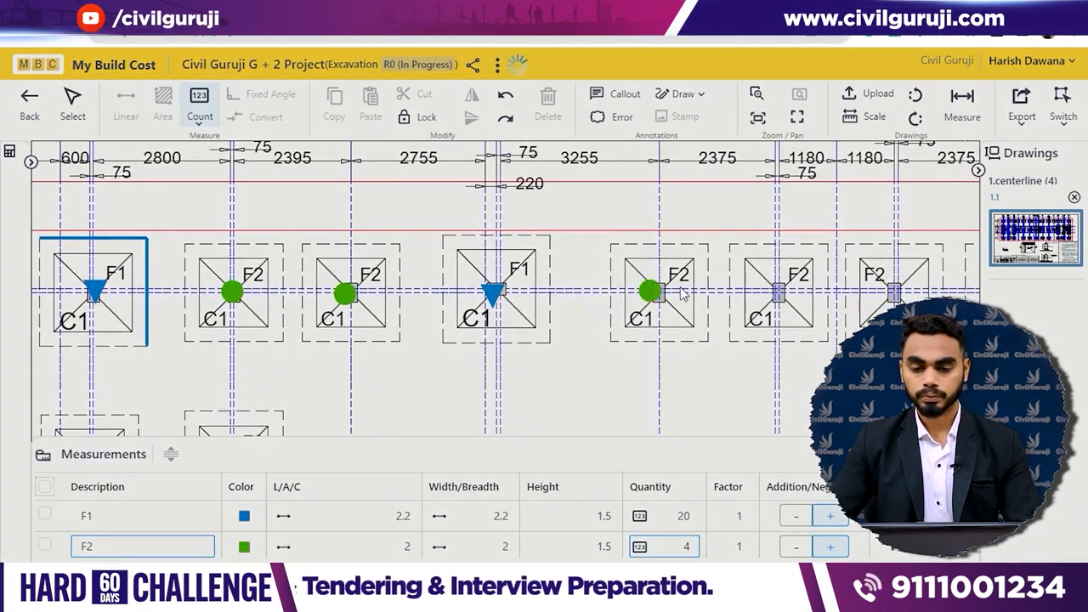
{"action": "left_click", "coordinate": [783, 293]}
{"action": "left_click", "coordinate": [894, 293]}
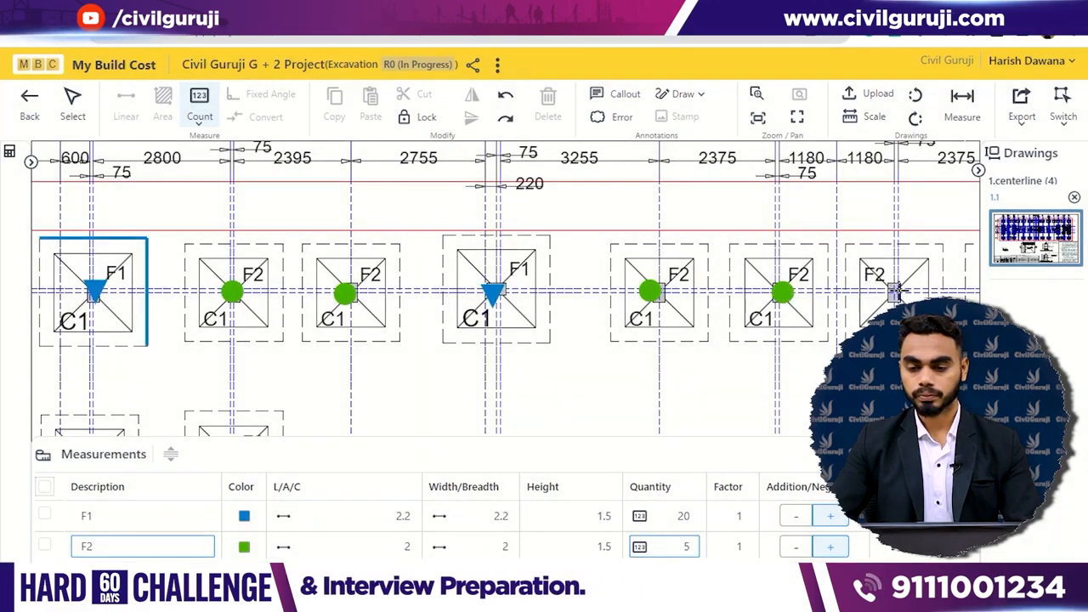
- Count the last three F2 footings of the top row and all F2 footings in the rows below, using the full-screen view
{"action": "scroll", "coordinate": [489, 311], "scroll_direction": "down", "scroll_amount": 3}
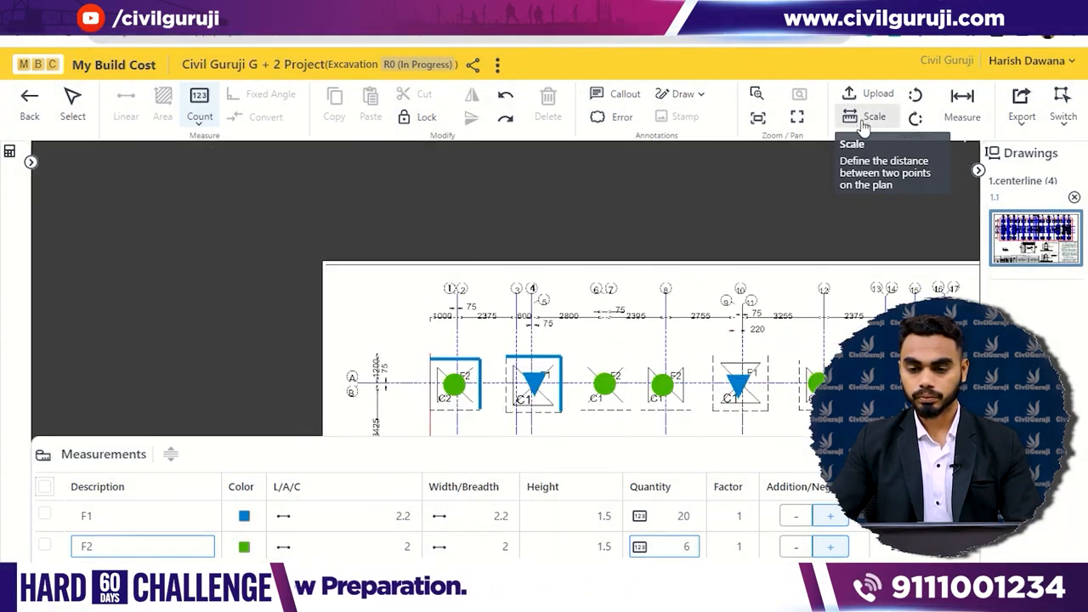
{"action": "left_click", "coordinate": [799, 119]}
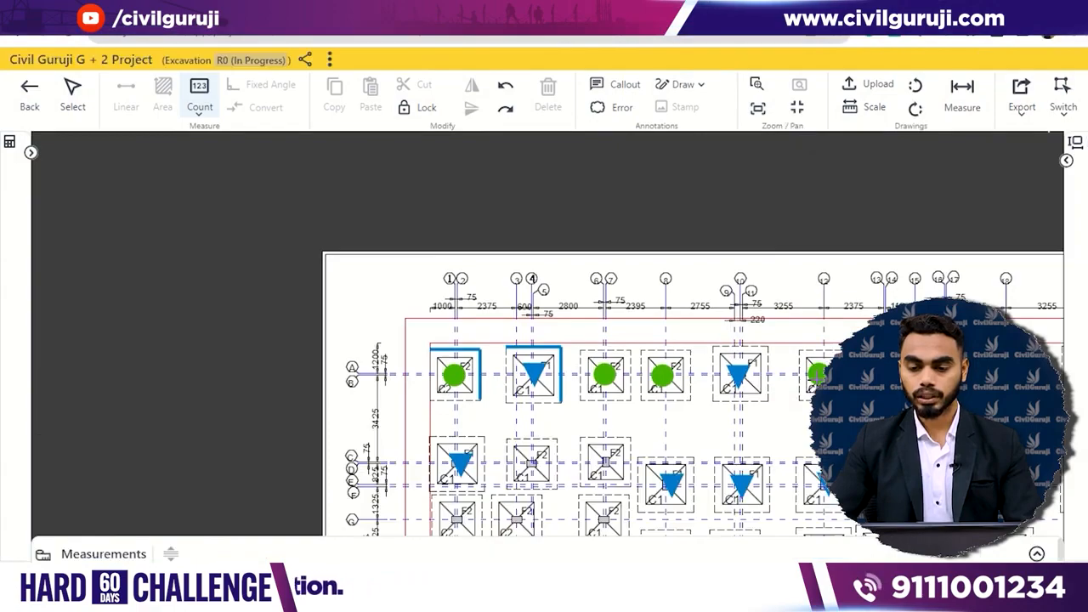
{"action": "mouse_move", "coordinate": [806, 317]}
{"action": "left_mouse_down"}
{"action": "mouse_move", "coordinate": [765, 322]}
{"action": "mouse_move", "coordinate": [534, 277]}
{"action": "mouse_move", "coordinate": [505, 219]}
{"action": "left_mouse_up"}
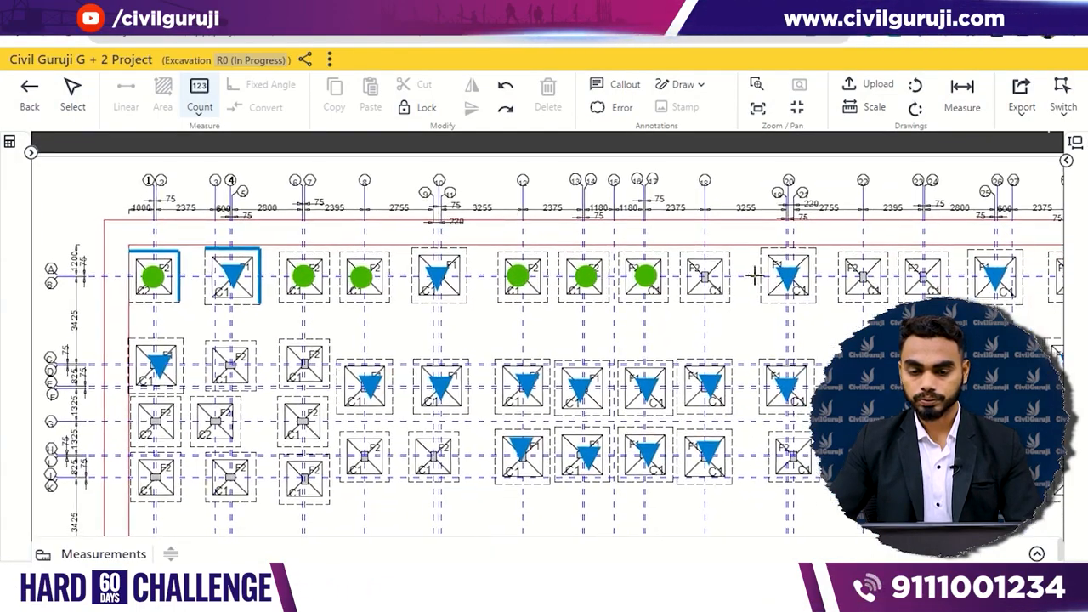
{"action": "left_click_drag", "start_coordinate": [755, 273], "coordinate": [666, 251]}
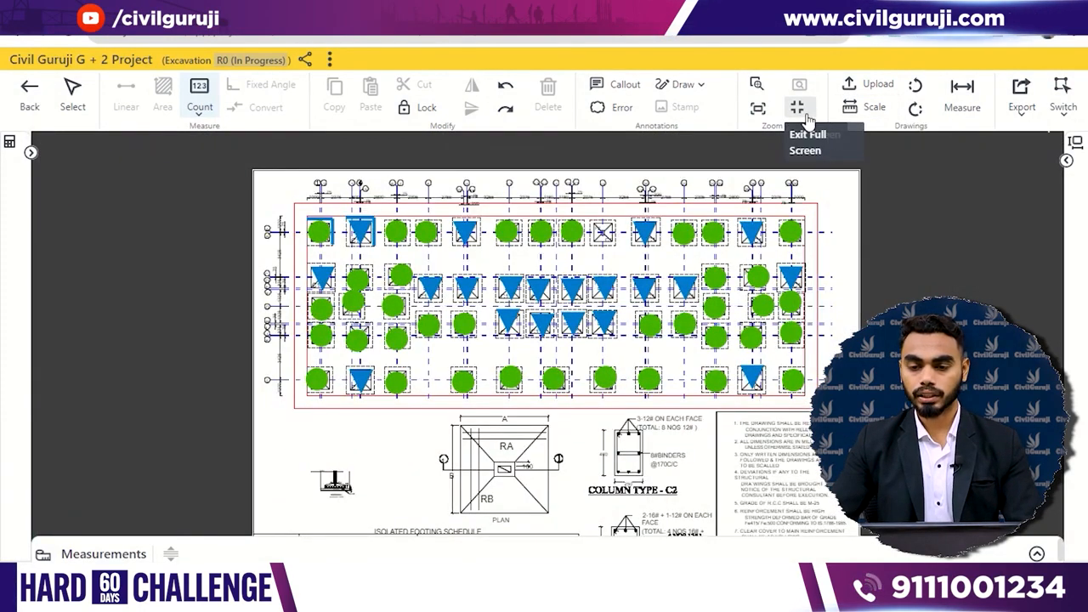
{"action": "left_click", "coordinate": [804, 117]}
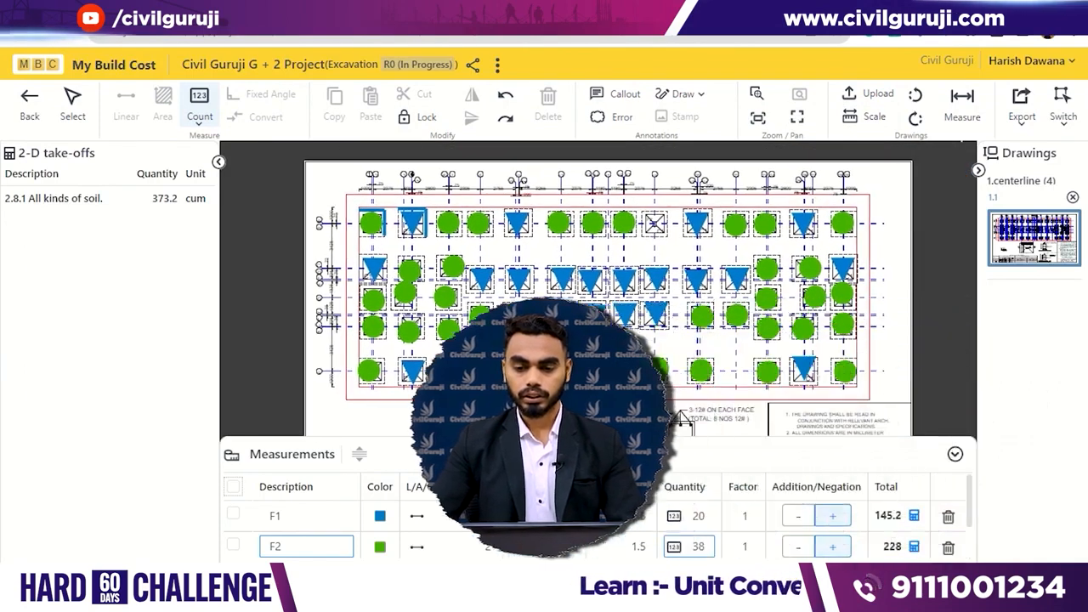
- Add the missed F2 footing in the middle of the top row to the F2 count
{"action": "scroll", "coordinate": [712, 538], "scroll_direction": "down", "scroll_amount": 1}
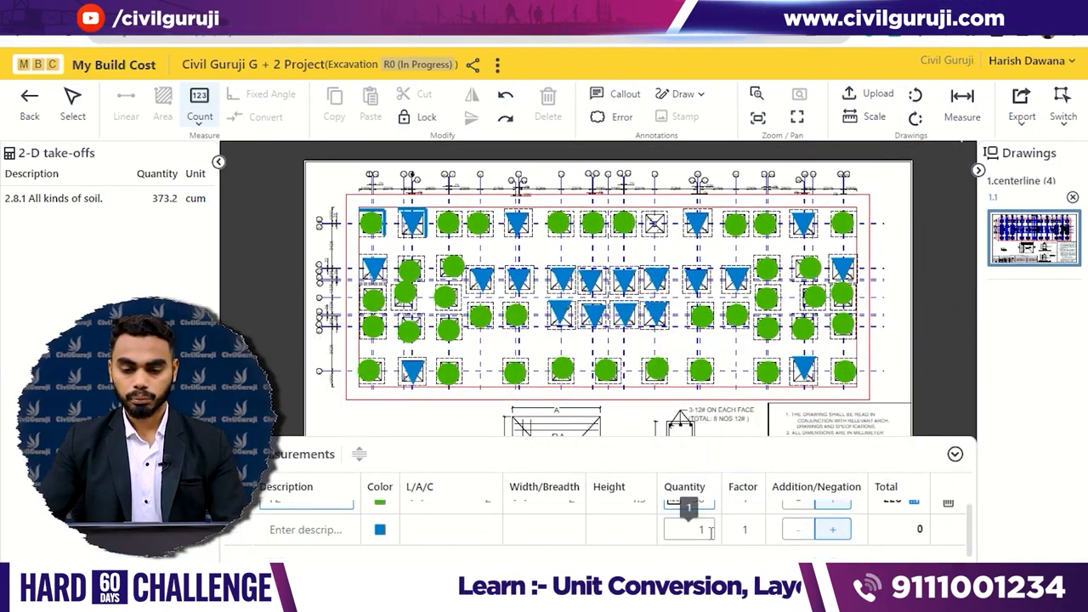
{"action": "scroll", "coordinate": [711, 533], "scroll_direction": "up", "scroll_amount": 1}
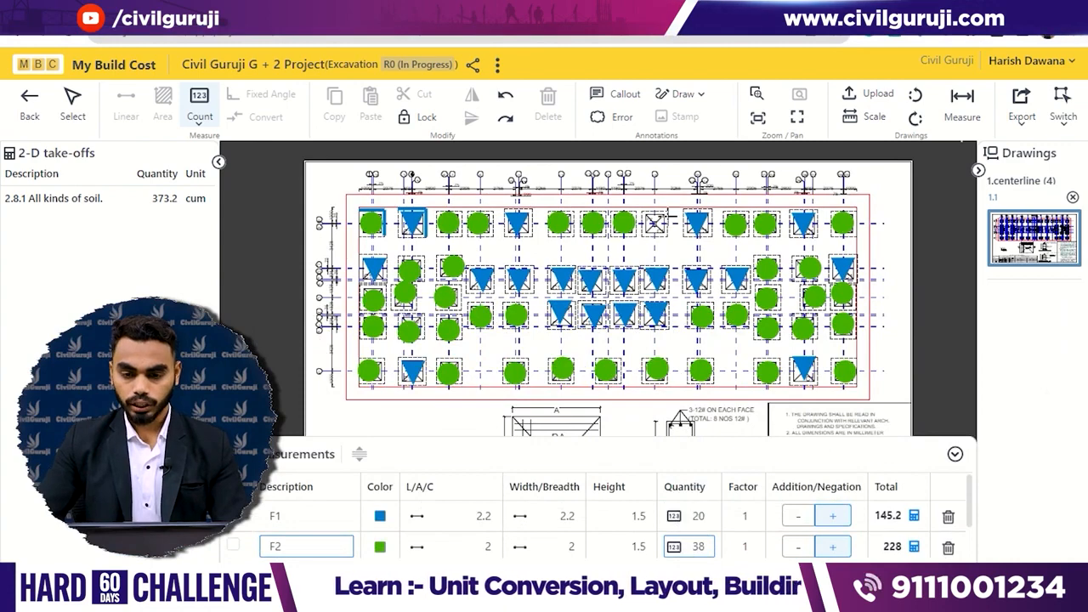
{"action": "scroll", "coordinate": [667, 213], "scroll_direction": "up", "scroll_amount": 5}
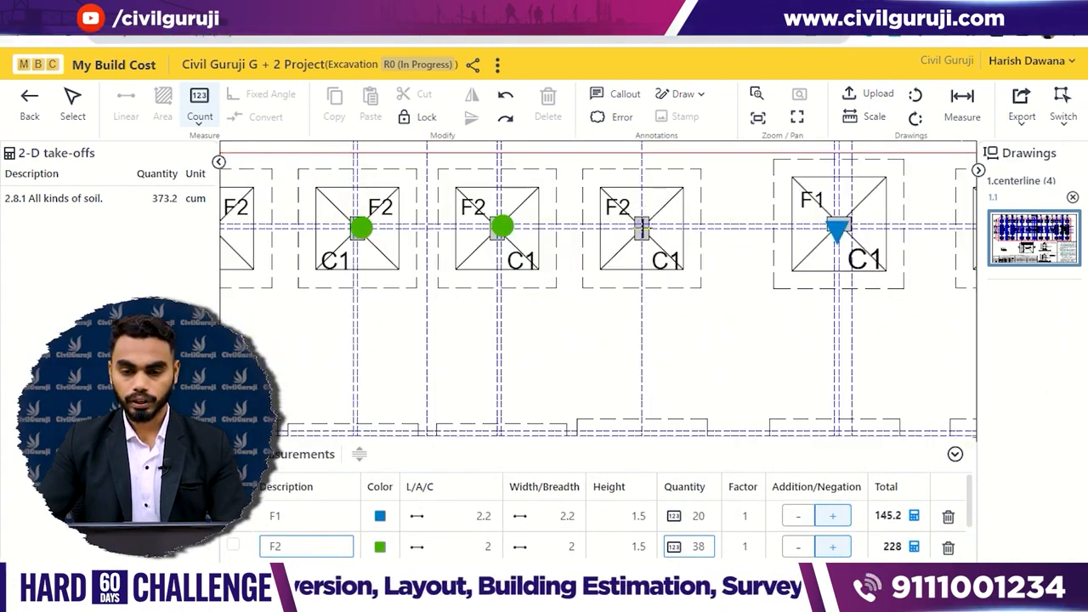
{"action": "left_click", "coordinate": [642, 228]}
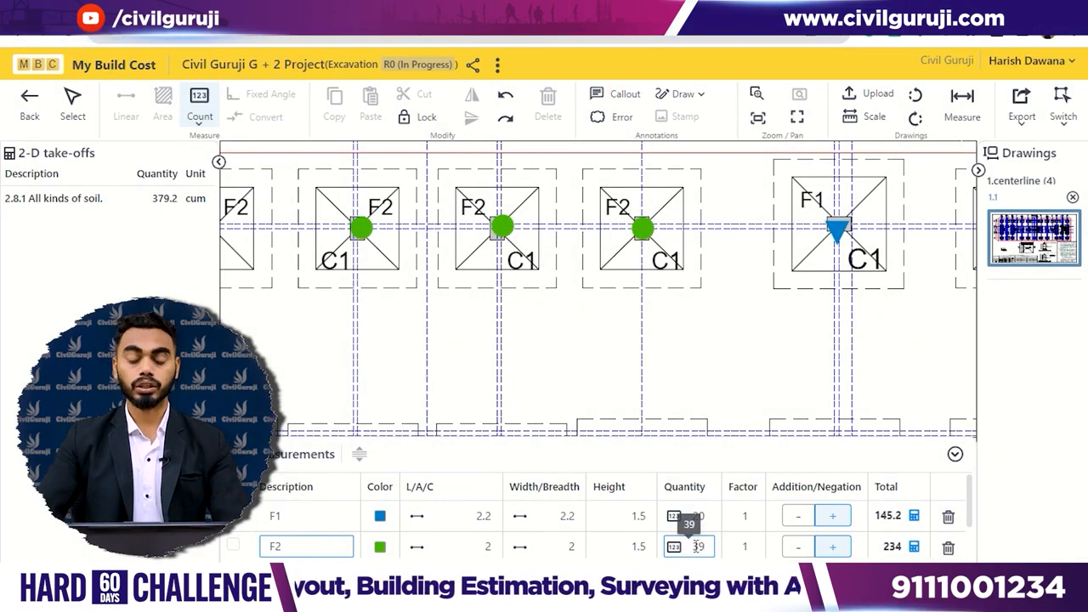
- Enlarge the measurements list to show the complete F1 and F2 rows and return to the detailed estimate
{"action": "left_click_drag", "start_coordinate": [716, 446], "coordinate": [733, 332]}
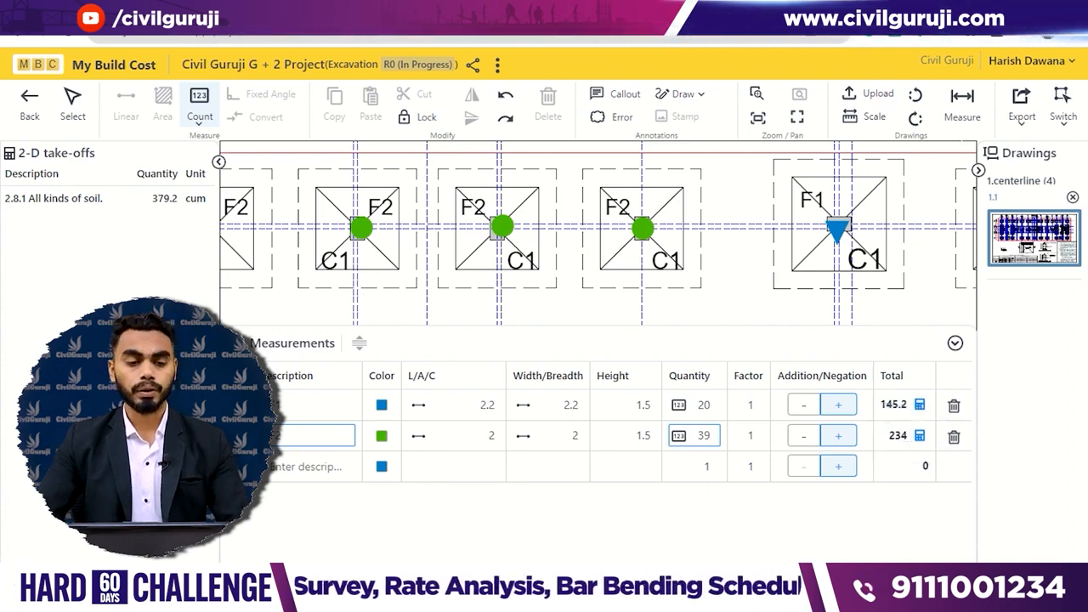
{"action": "left_click", "coordinate": [31, 104]}
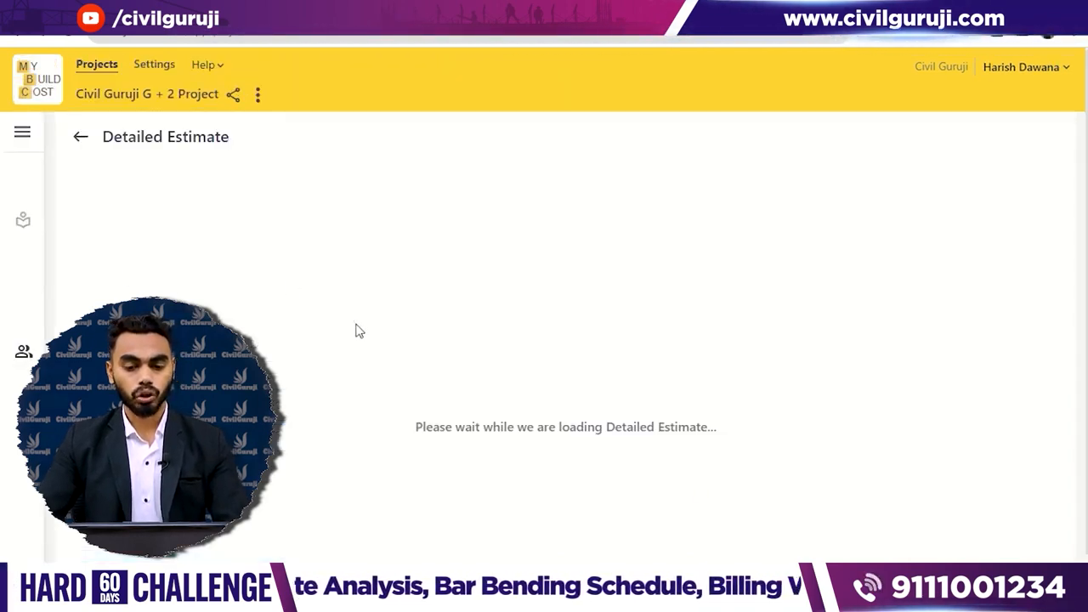